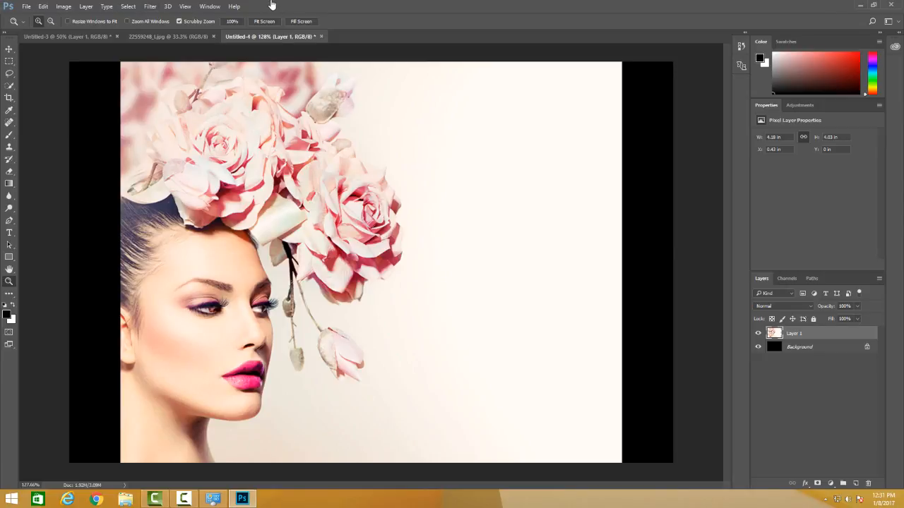
- Try the JPEG format in the Save for Web export settings and cancel the export
left_click(29, 9)
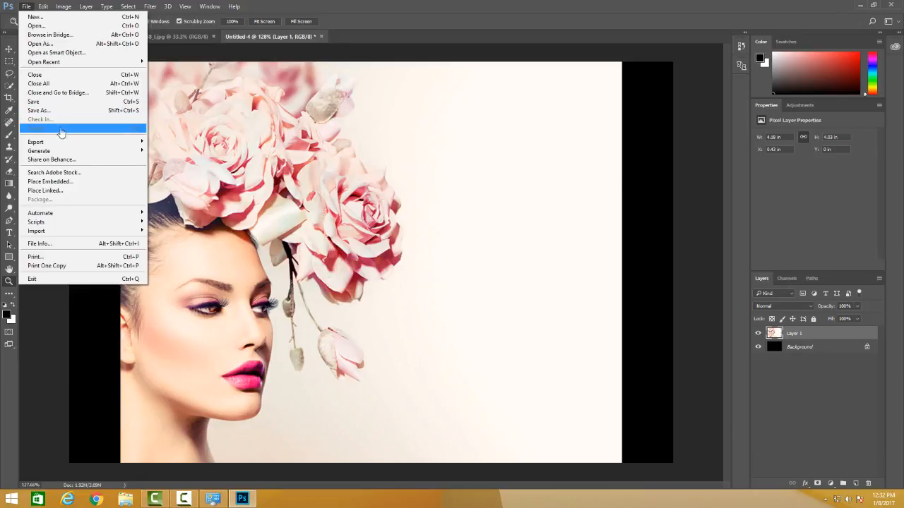
mouse_move(64, 142)
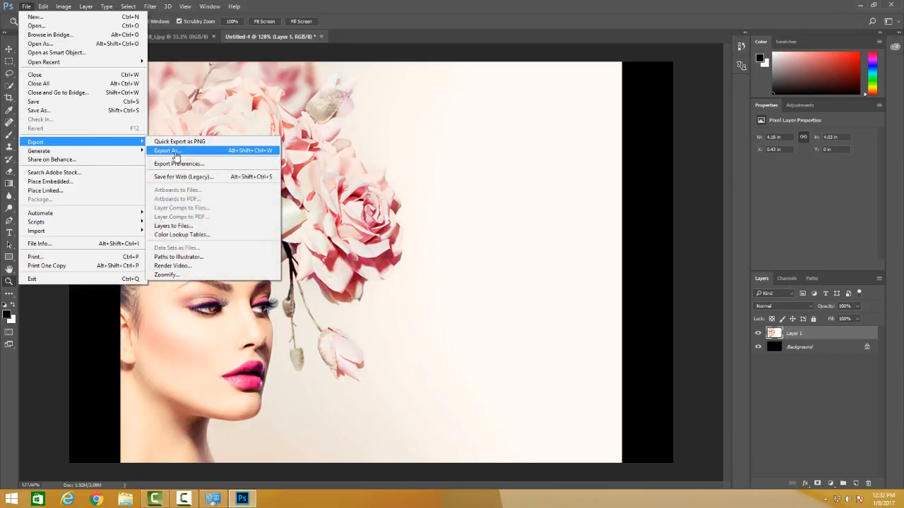
left_click(184, 177)
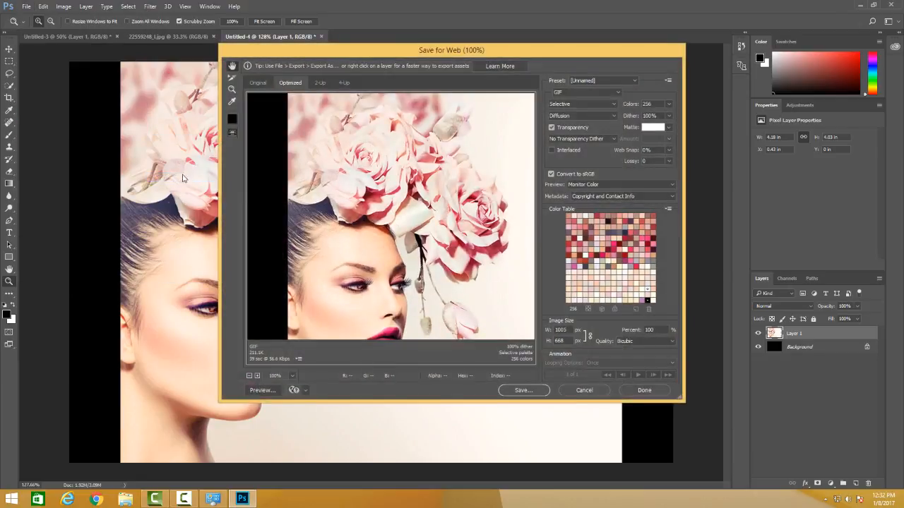
left_click(589, 93)
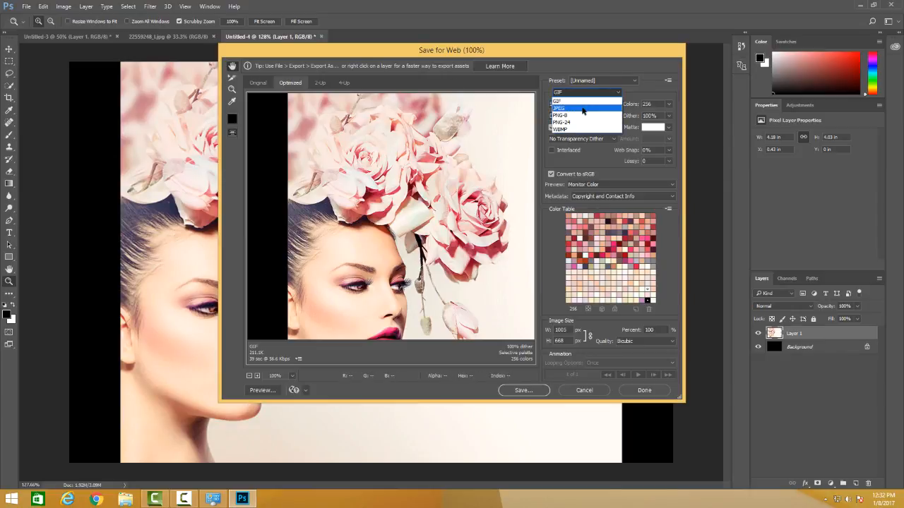
left_click(582, 108)
left_click(583, 93)
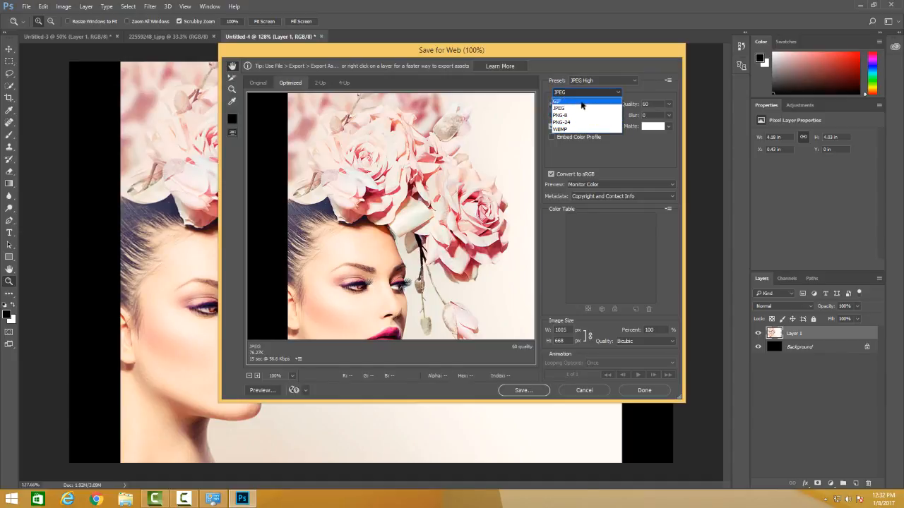
left_click(635, 97)
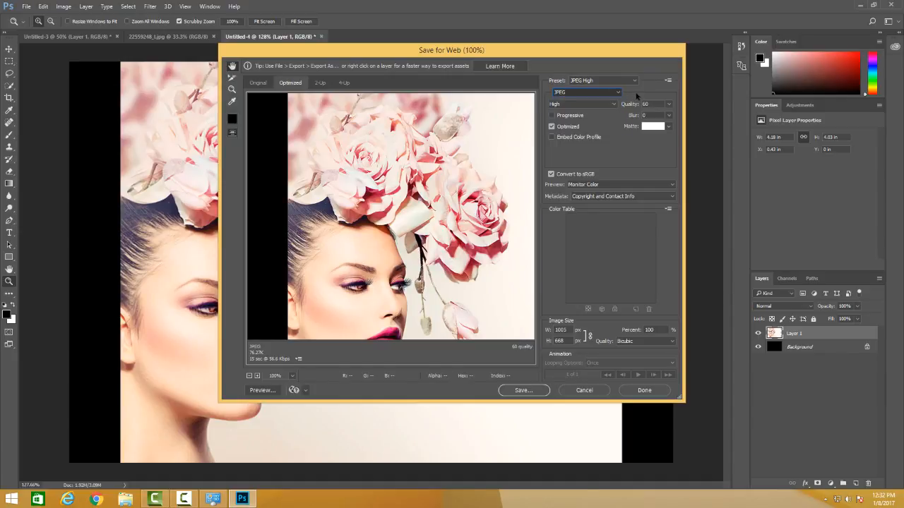
left_click(656, 103)
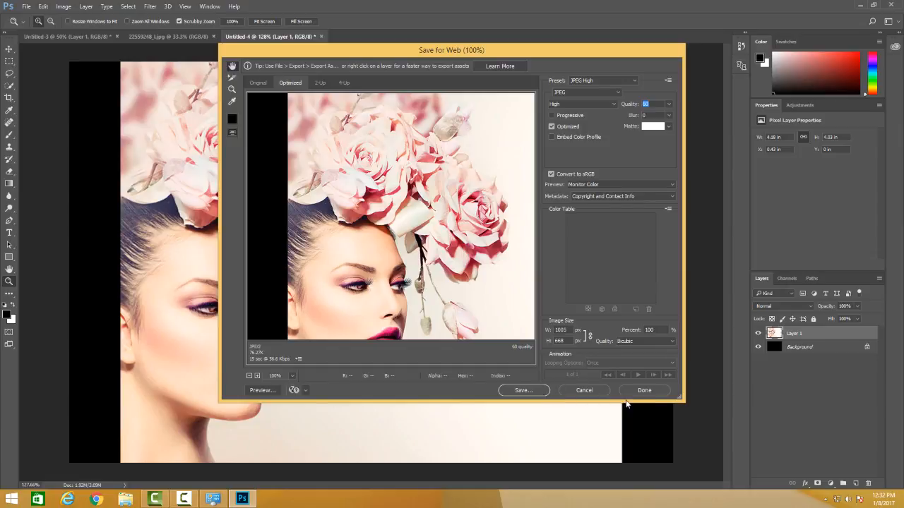
left_click(594, 392)
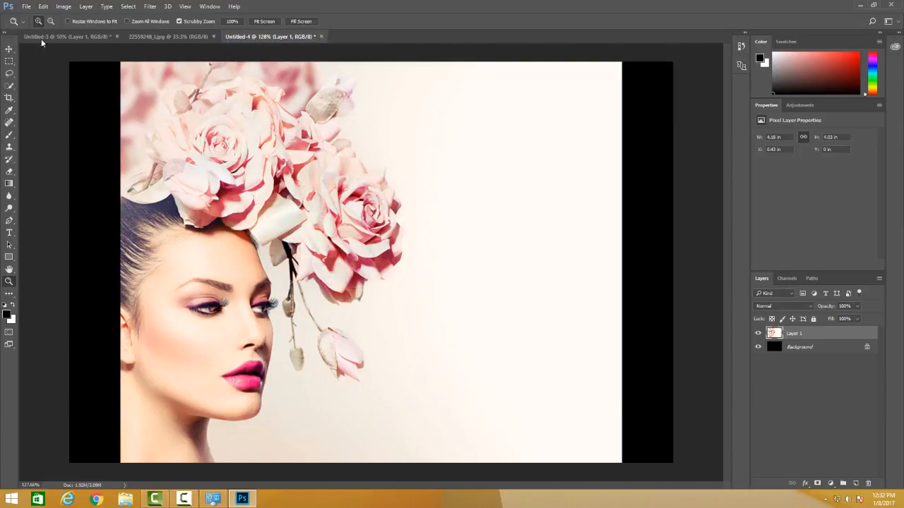
left_click(43, 6)
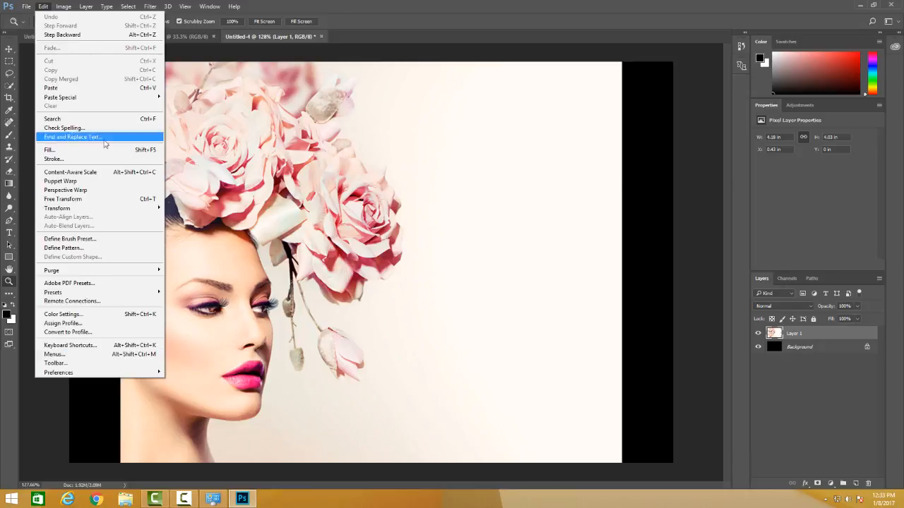
mouse_move(64, 7)
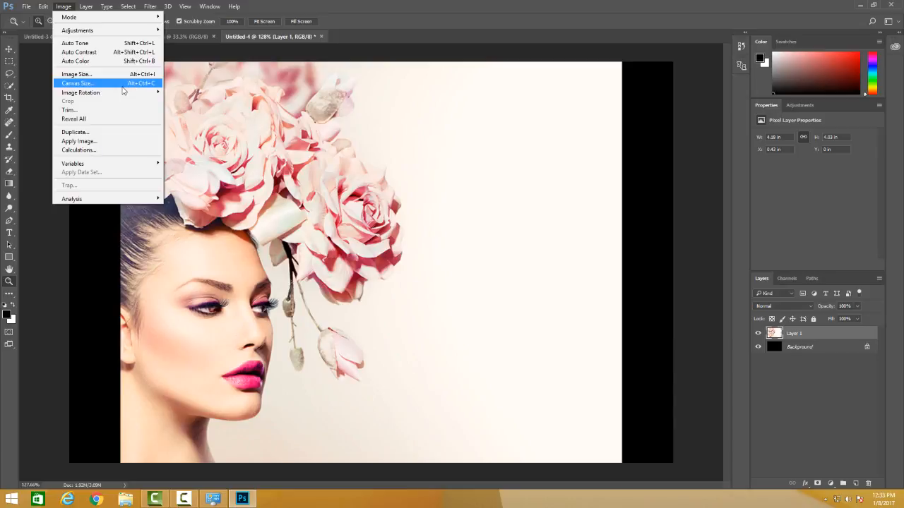
mouse_move(127, 92)
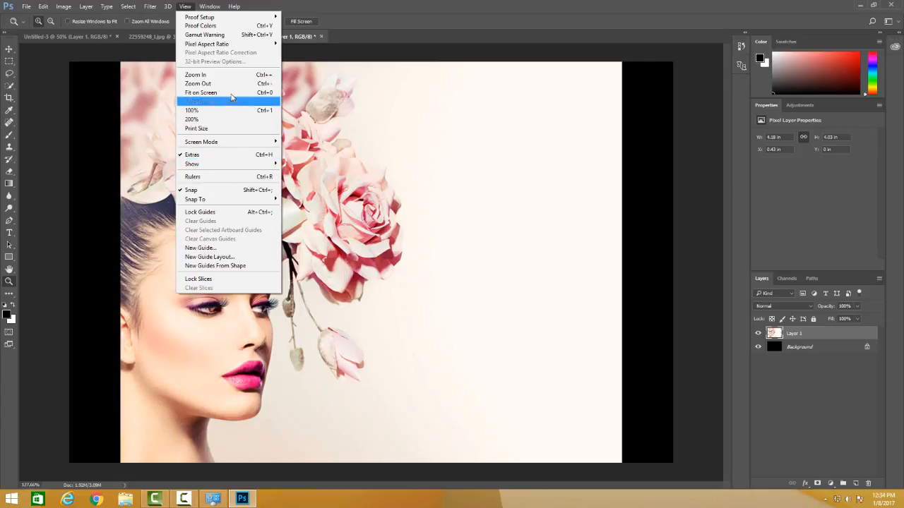
- Hide the Layers panel and show it again
mouse_move(212, 6)
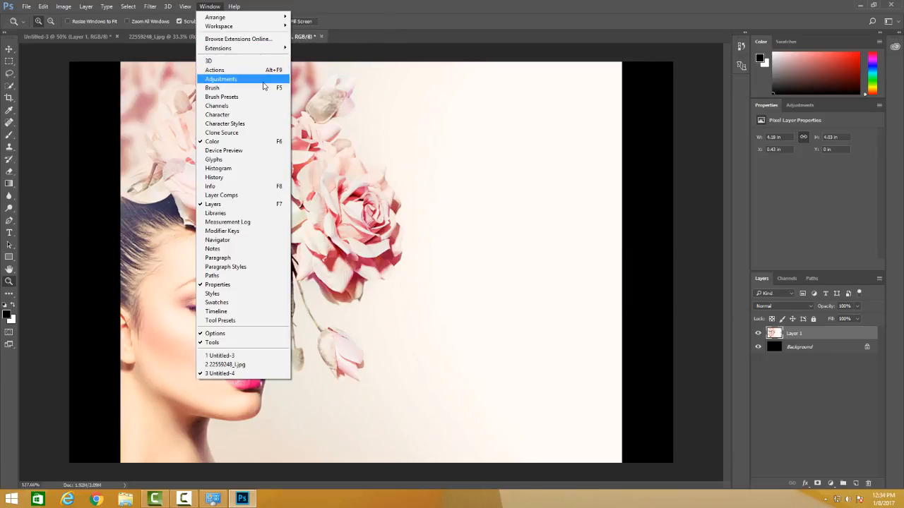
left_click(226, 204)
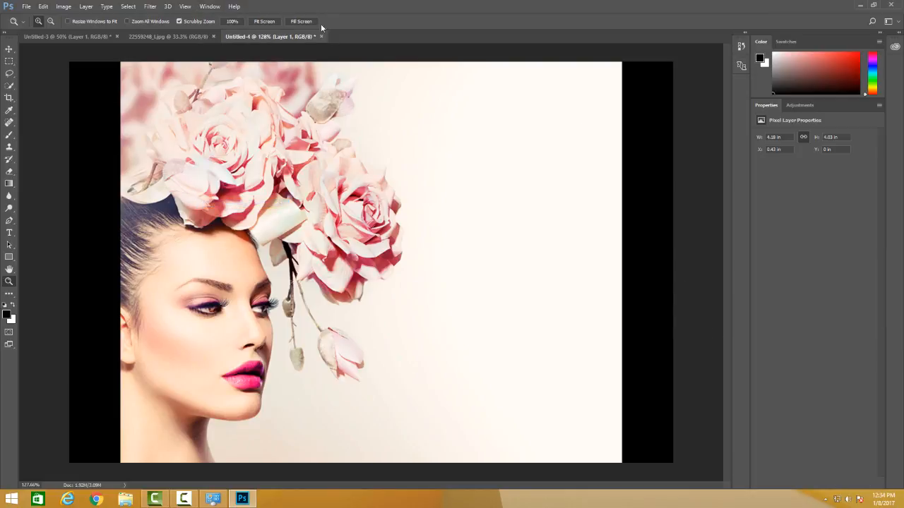
left_click(210, 7)
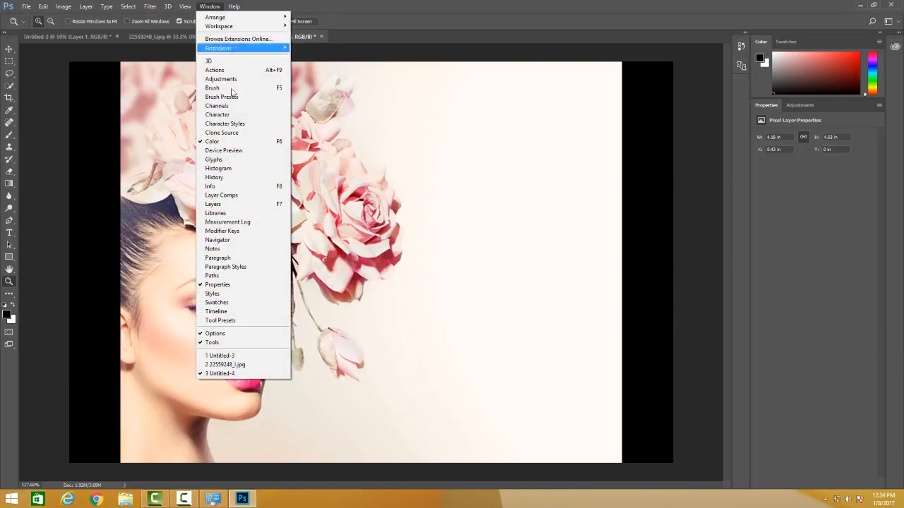
left_click(240, 205)
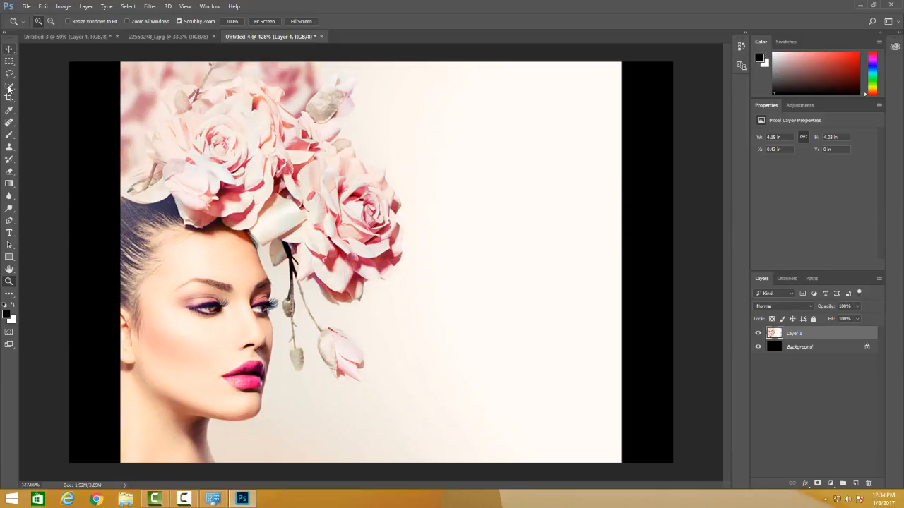
- Paint a black freehand zigzag across the flowers and face on Layer 1, and erase strokes across the flowers with the Eraser tool
left_click(9, 135)
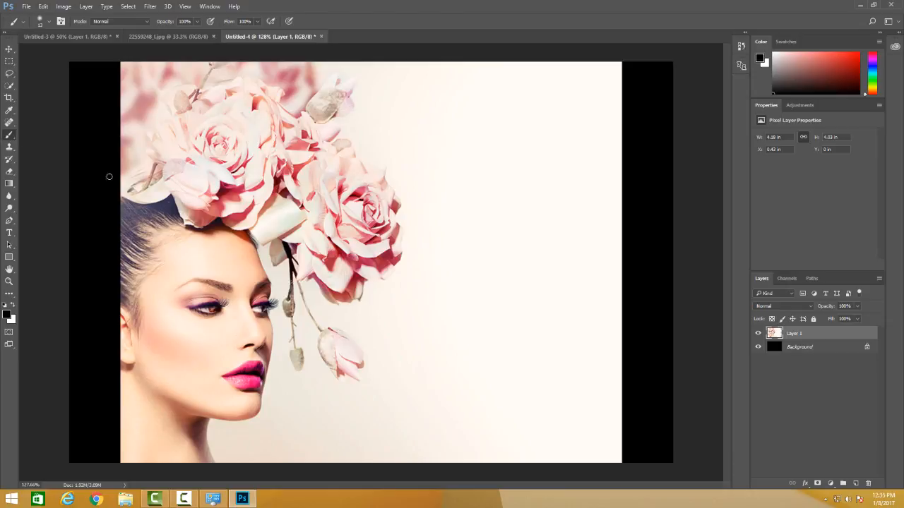
mouse_move(342, 161)
left_mouse_down()
mouse_move(420, 202)
mouse_move(444, 286)
left_mouse_up()
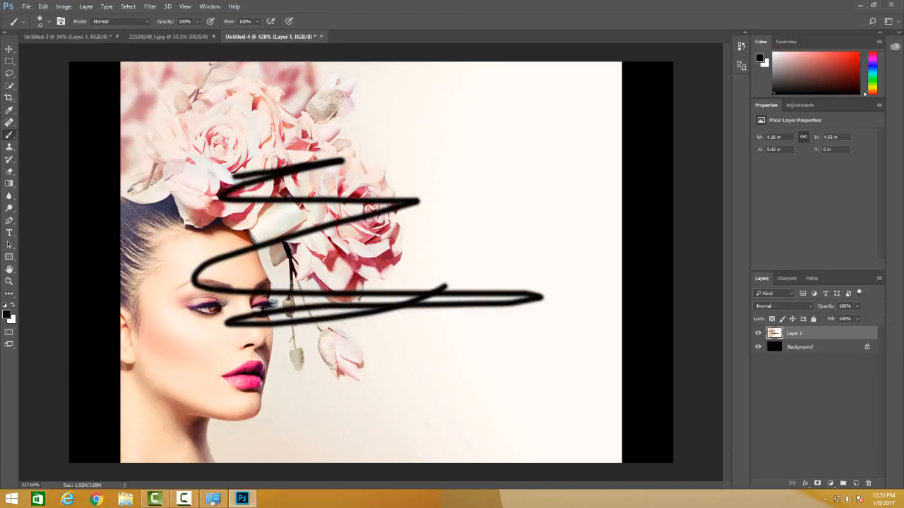
left_click(9, 172)
mouse_move(191, 183)
left_mouse_down()
mouse_move(133, 189)
mouse_move(193, 164)
left_mouse_up()
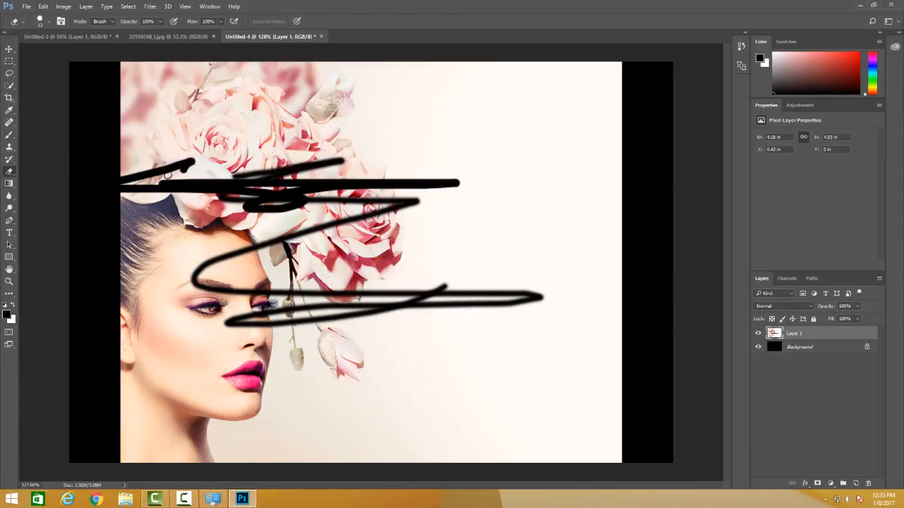
right_click(15, 176)
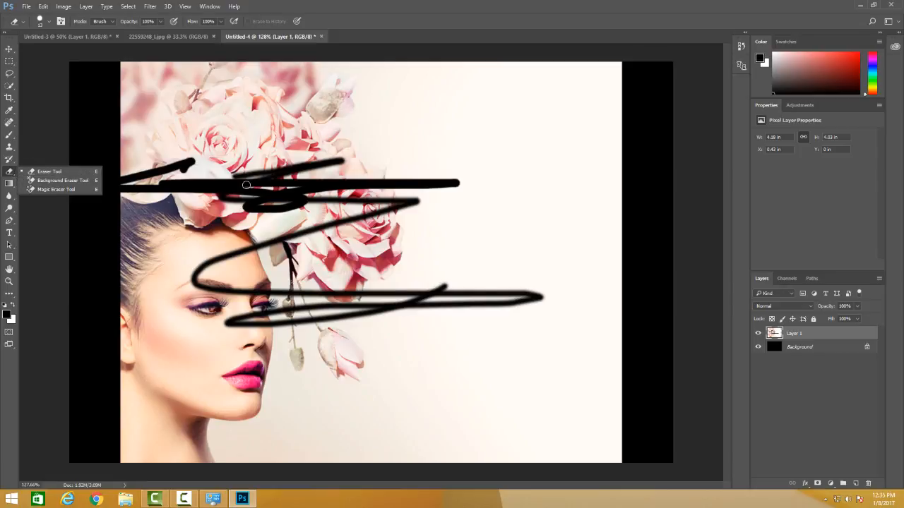
- Delete the Background layer and erase Layer 1 back and forth over the roses, forehead and eyes
left_click(832, 350)
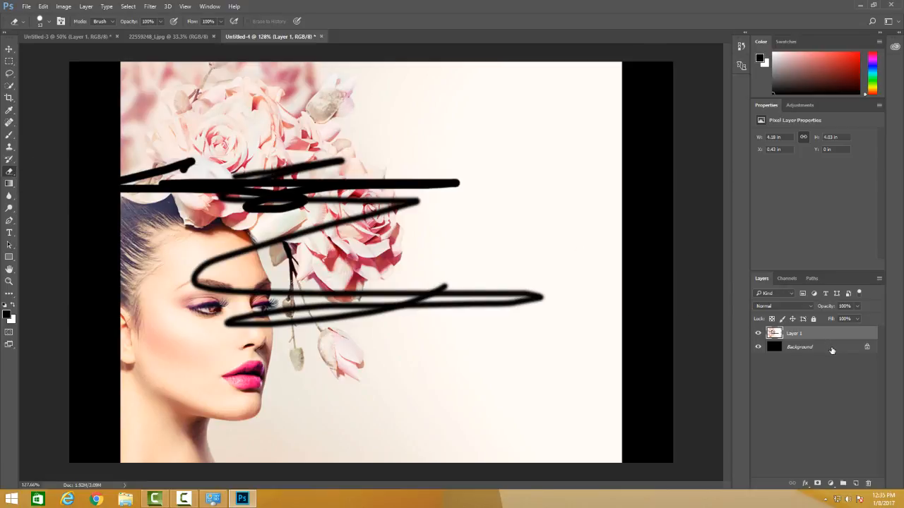
left_click(833, 349)
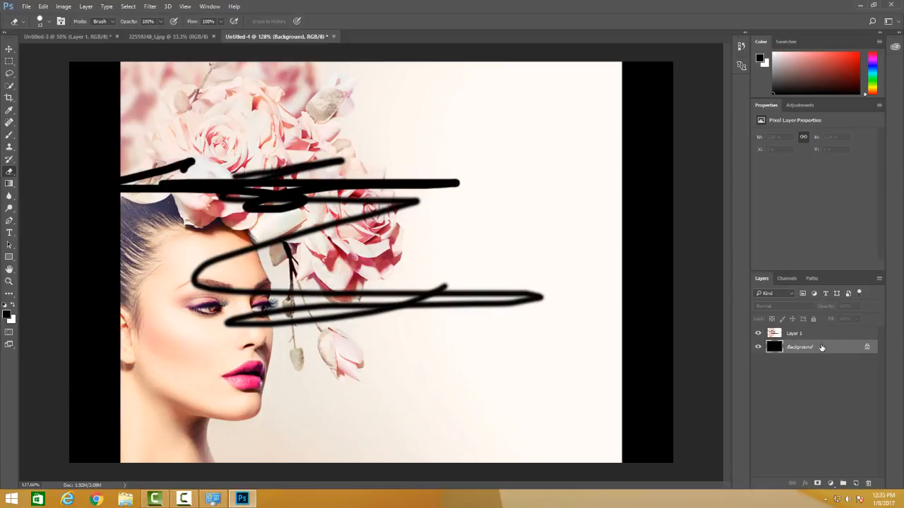
key("Delete")
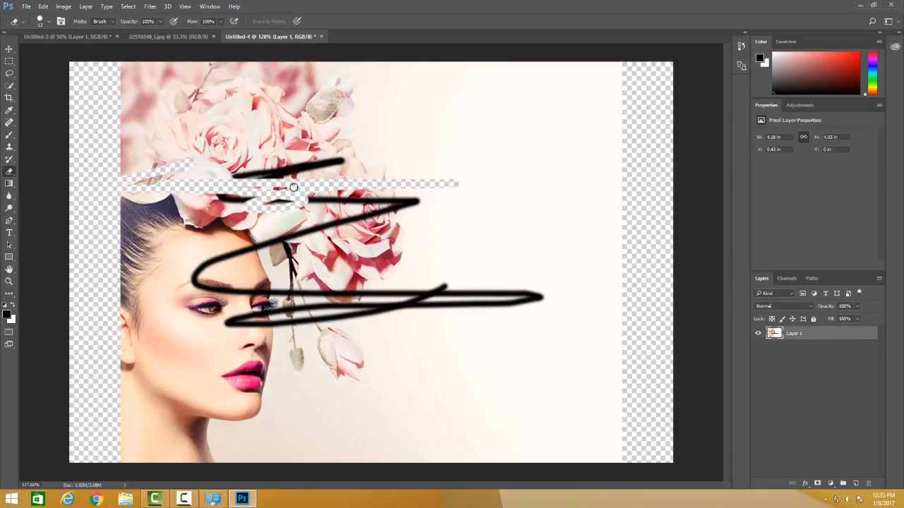
mouse_move(383, 143)
left_mouse_down()
mouse_move(248, 142)
mouse_move(175, 166)
mouse_move(291, 179)
mouse_move(297, 284)
mouse_move(179, 297)
mouse_move(173, 278)
mouse_move(277, 244)
mouse_move(262, 234)
mouse_move(348, 195)
mouse_move(279, 172)
left_mouse_up()
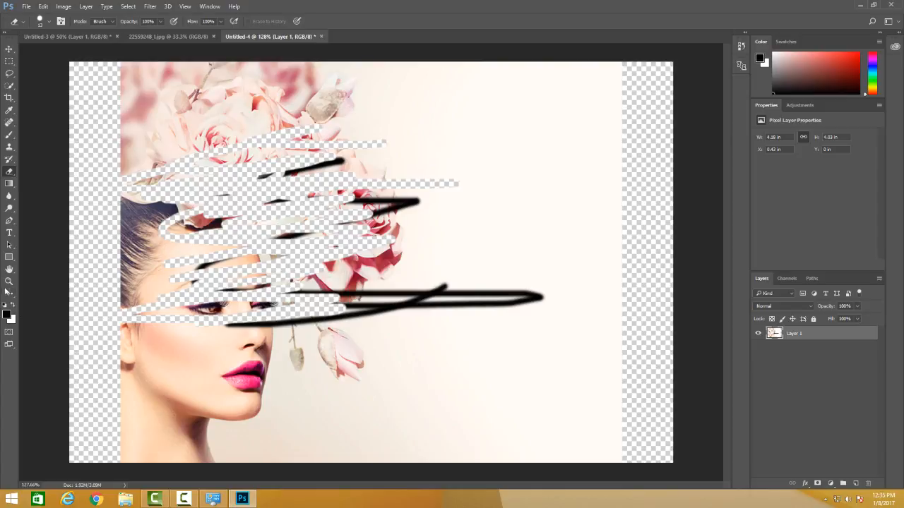
- Expand the toolbar to two columns
left_click(6, 33)
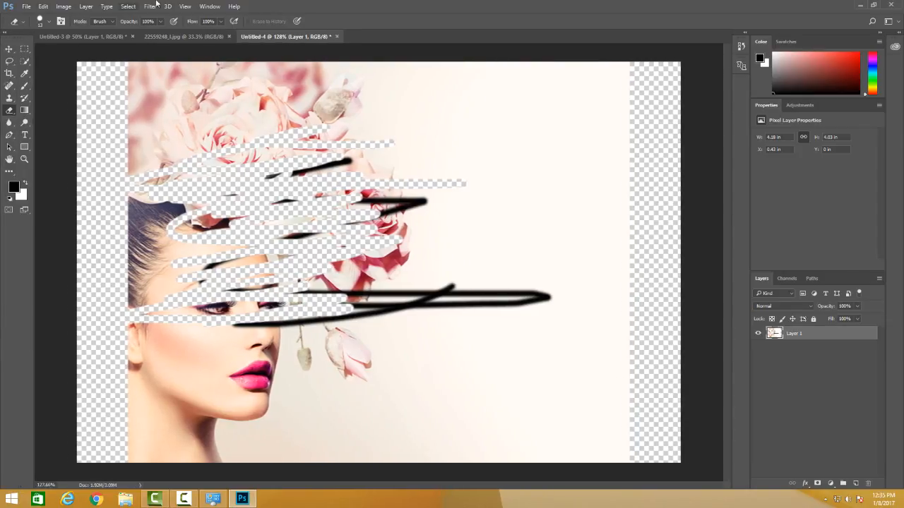
left_click(209, 6)
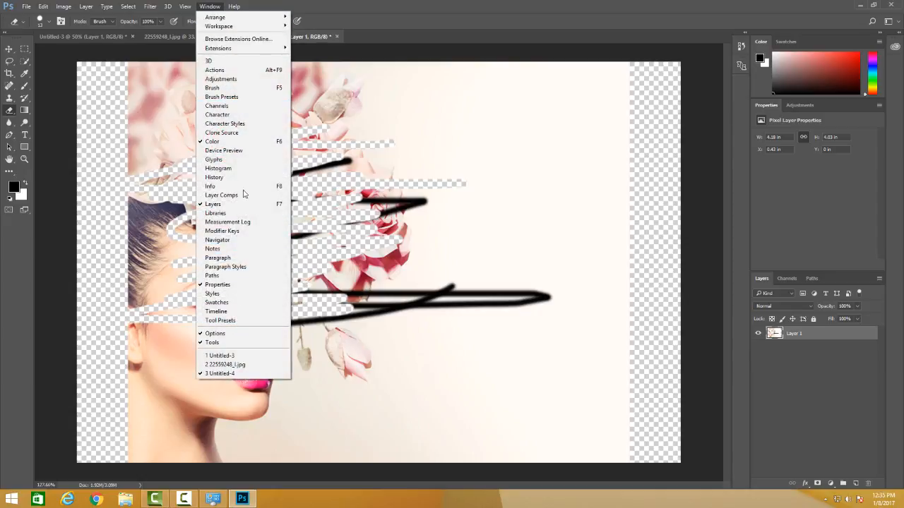
left_click(422, 7)
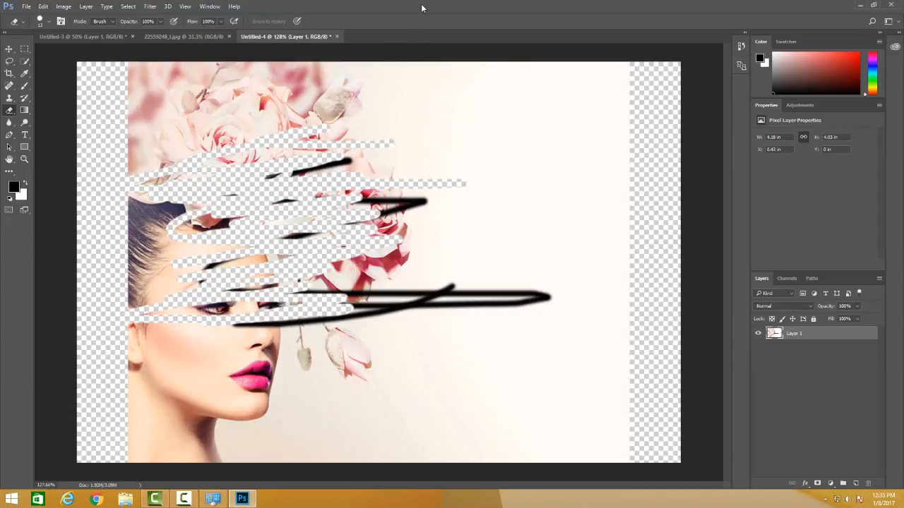
- Confirm black 000000 as the foreground colour and erase more of the roses around the already erased area
left_click(16, 190)
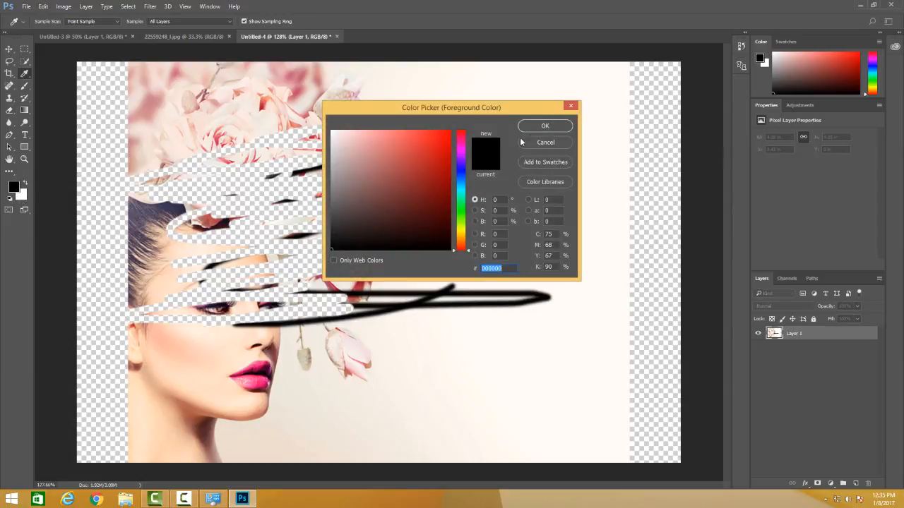
left_click(533, 129)
mouse_move(251, 237)
left_mouse_down()
mouse_move(290, 212)
mouse_move(276, 191)
mouse_move(276, 209)
mouse_move(229, 269)
mouse_move(199, 258)
mouse_move(365, 188)
mouse_move(382, 177)
mouse_move(370, 157)
left_mouse_up()
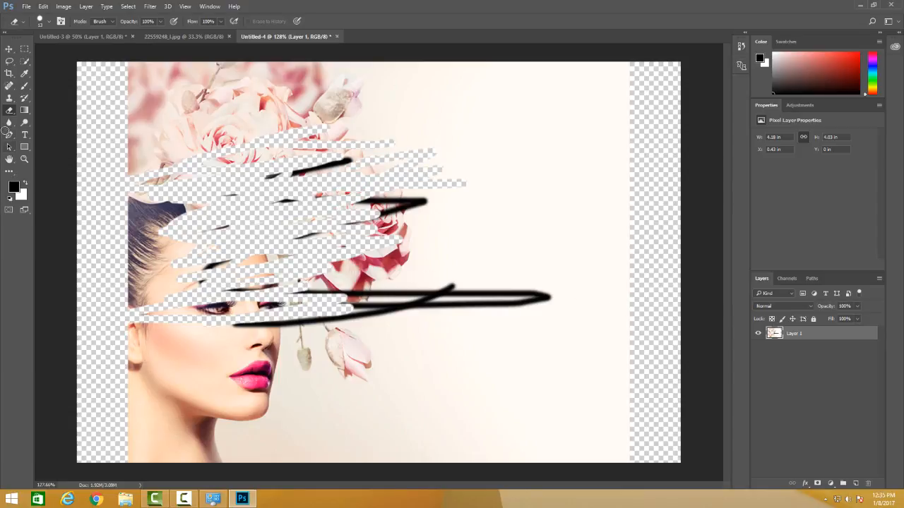
- Brush black strokes across the erased flower area, and swap the colours to brush white strokes above the forehead
left_click(24, 86)
mouse_move(220, 141)
left_mouse_down()
mouse_move(129, 160)
mouse_move(340, 207)
mouse_move(98, 162)
left_mouse_up()
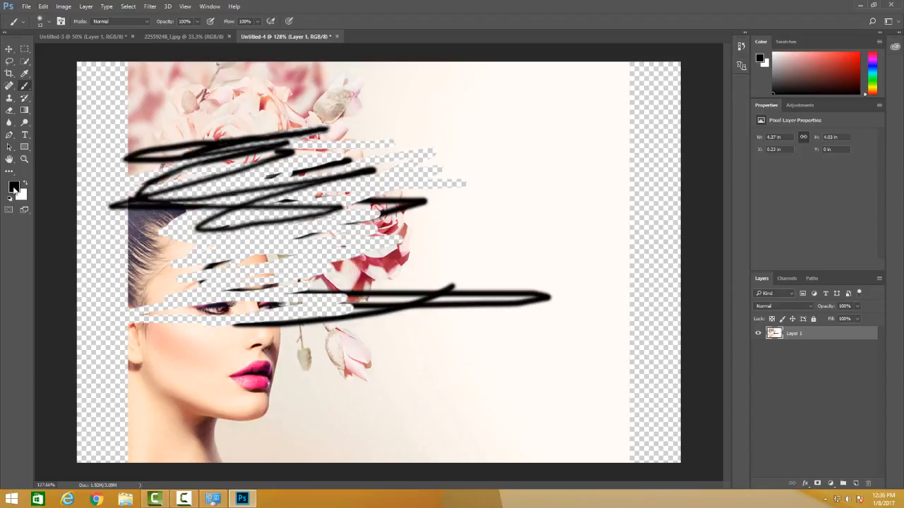
key("x")
mouse_move(178, 238)
left_mouse_down()
mouse_move(339, 219)
mouse_move(134, 244)
mouse_move(311, 198)
mouse_move(268, 206)
left_mouse_up()
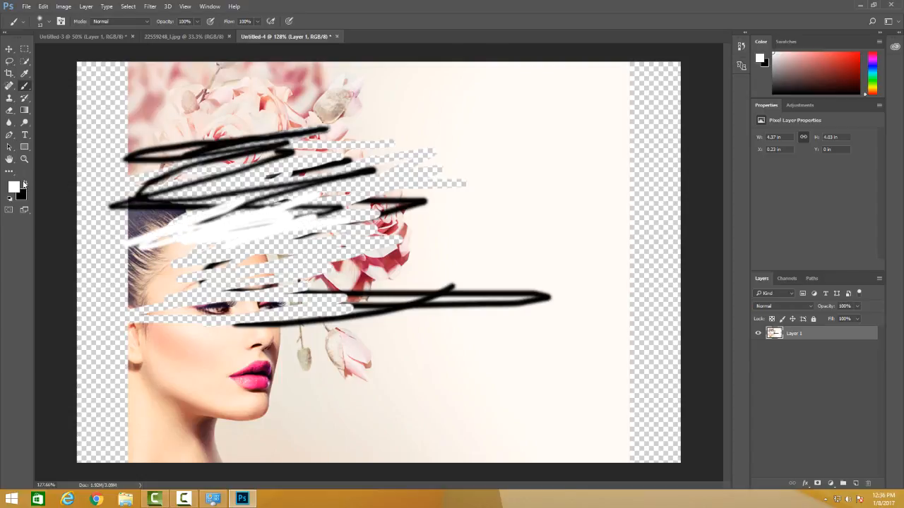
- Swap the foreground and background colours repeatedly, ending with black in the foreground and white in the background
key("x")
key("x")
key("x")
key("x")
key("x")
key("x")
key("x")
key("x")
key("x")
key("x")
key("x")
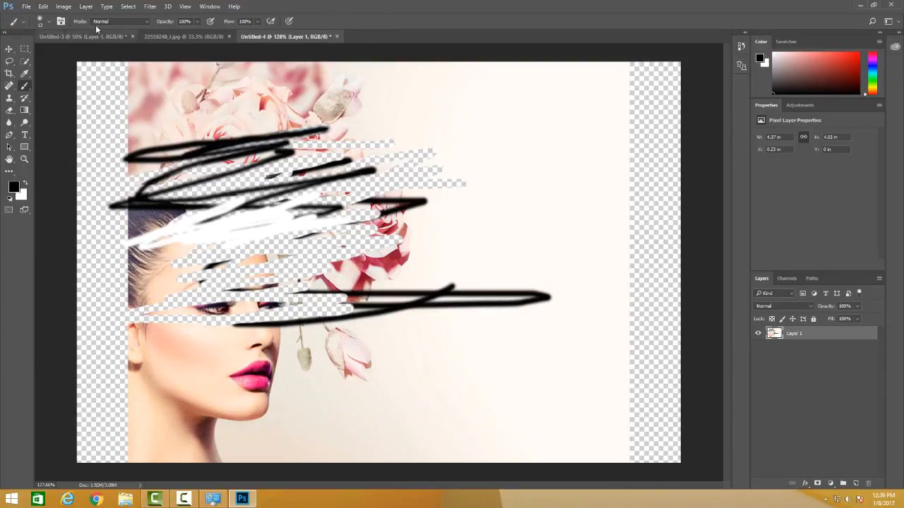
- Examine the Brush tool's presets and modes and the options of the Eyedropper, Dodge and Move tools
left_click(14, 22)
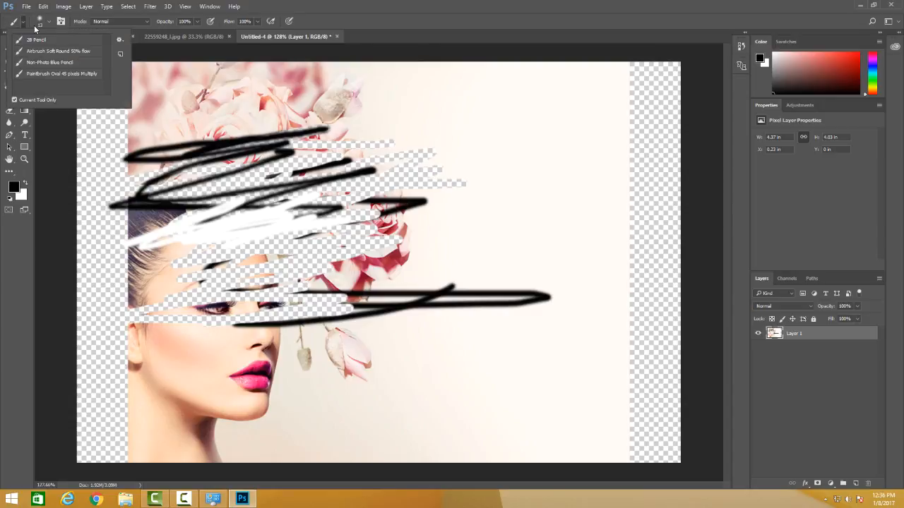
left_click(118, 24)
left_click(118, 23)
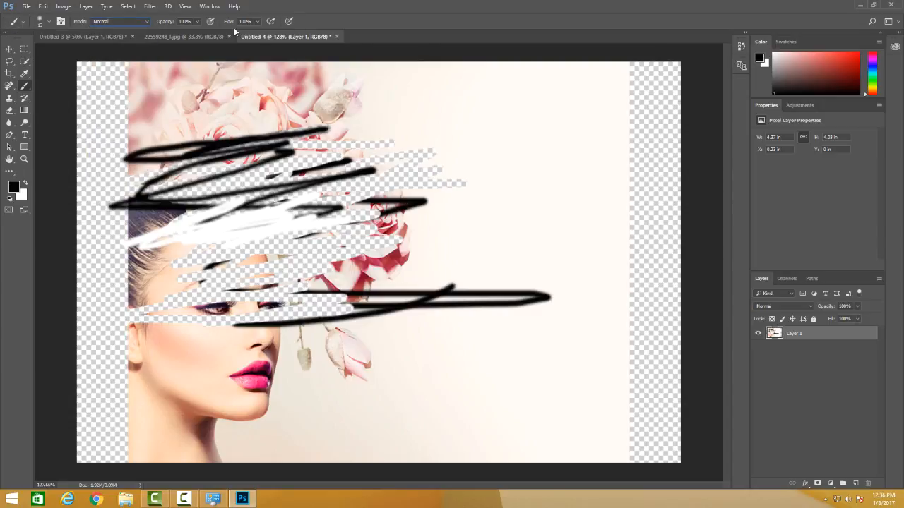
left_click(25, 74)
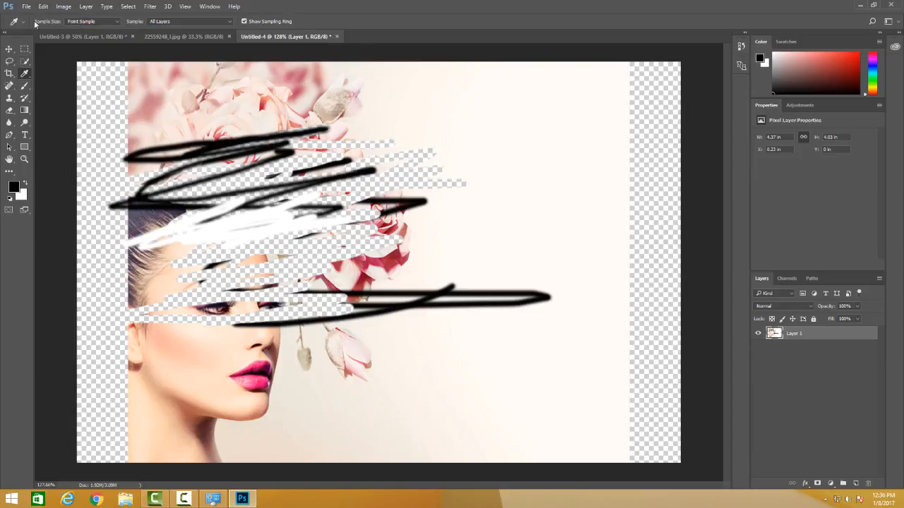
left_click(26, 123)
left_click(9, 49)
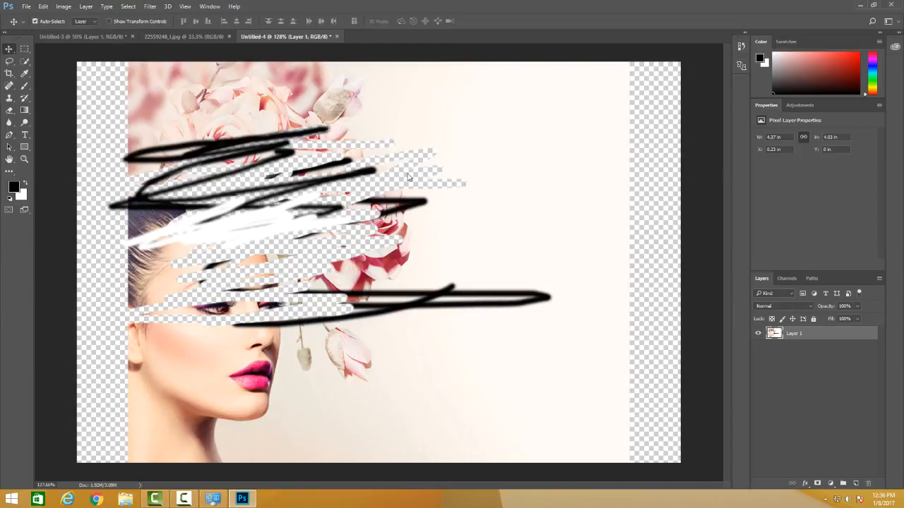
- Move Layer 1 to the right across the canvas and deselect it
left_click_drag(262, 196, 283, 231)
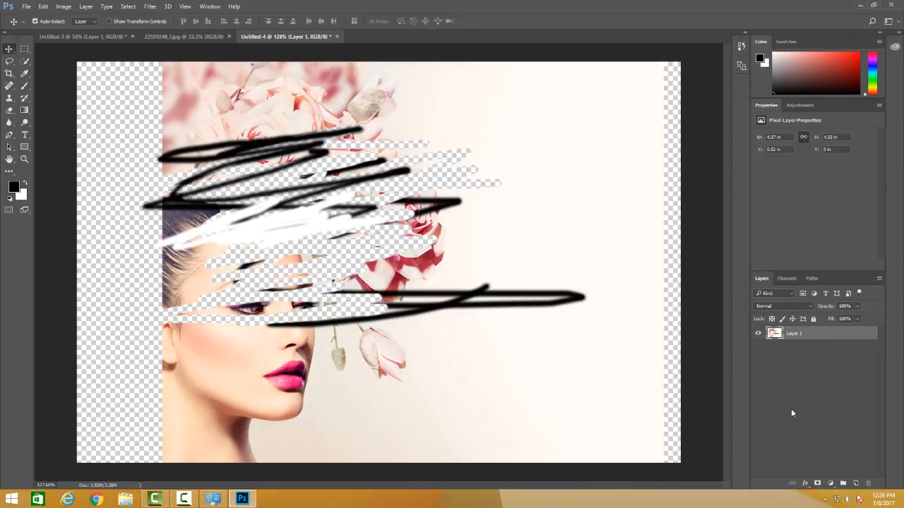
left_click(834, 415)
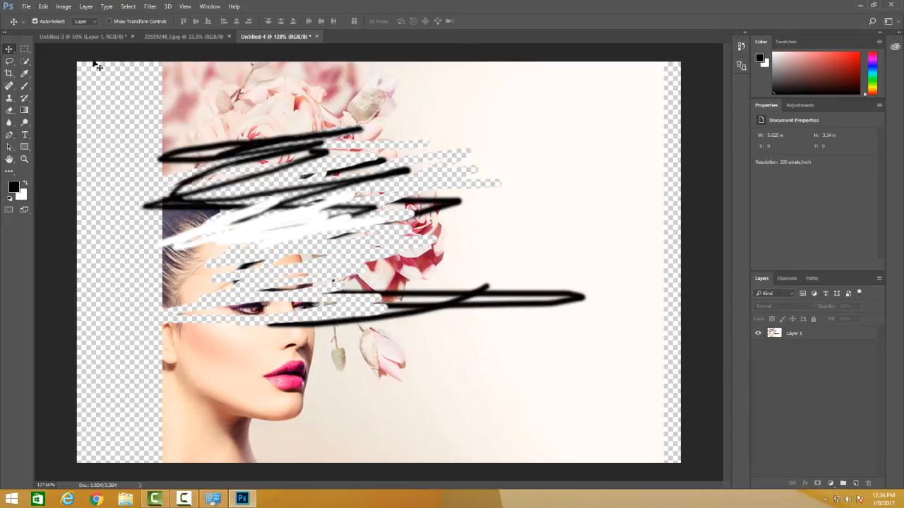
- Hide the Layers panel and show it again, and view the image's Channels and Paths panels
left_click(208, 7)
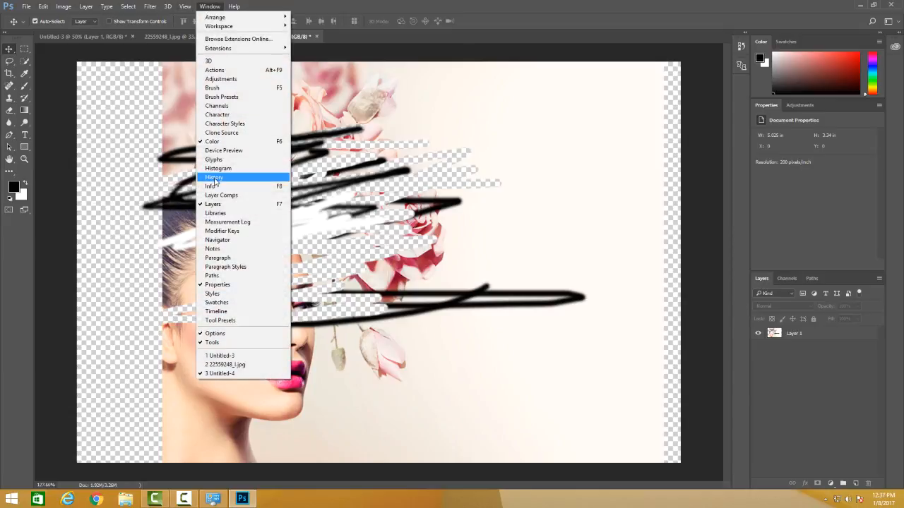
left_click(213, 204)
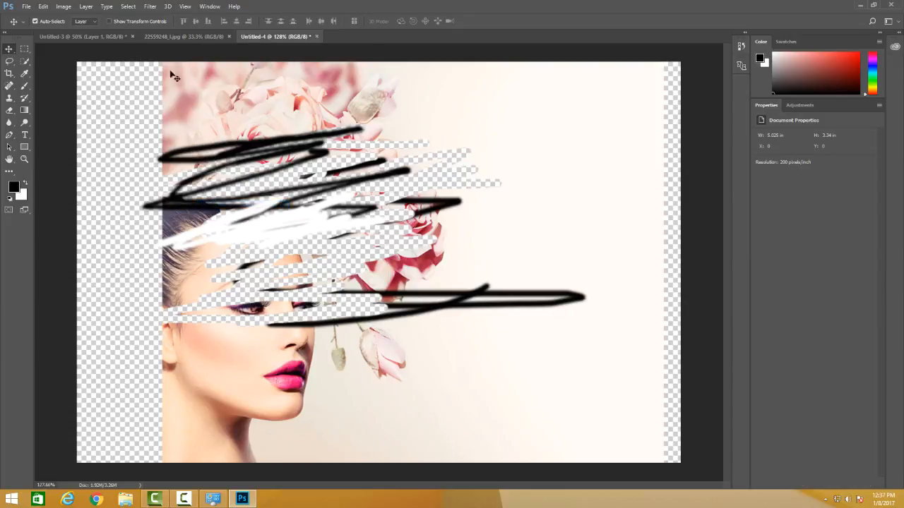
left_click(209, 7)
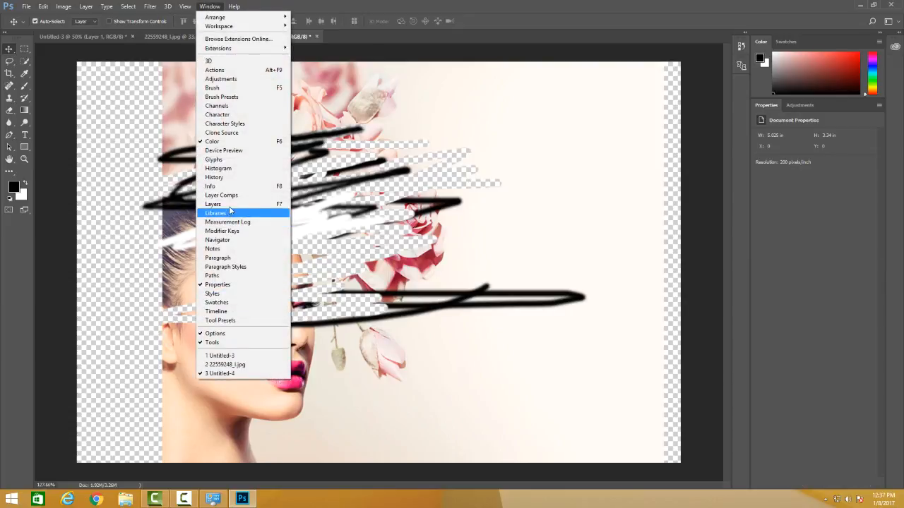
left_click(232, 206)
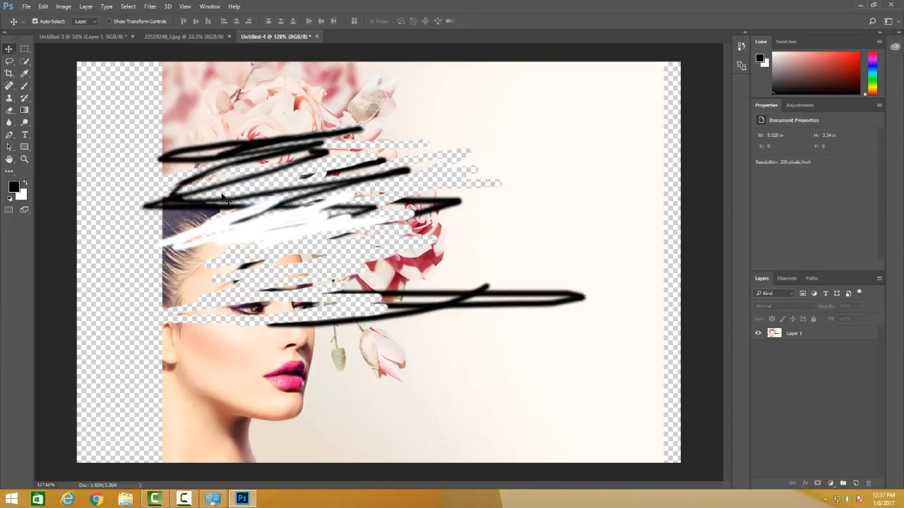
left_click(787, 279)
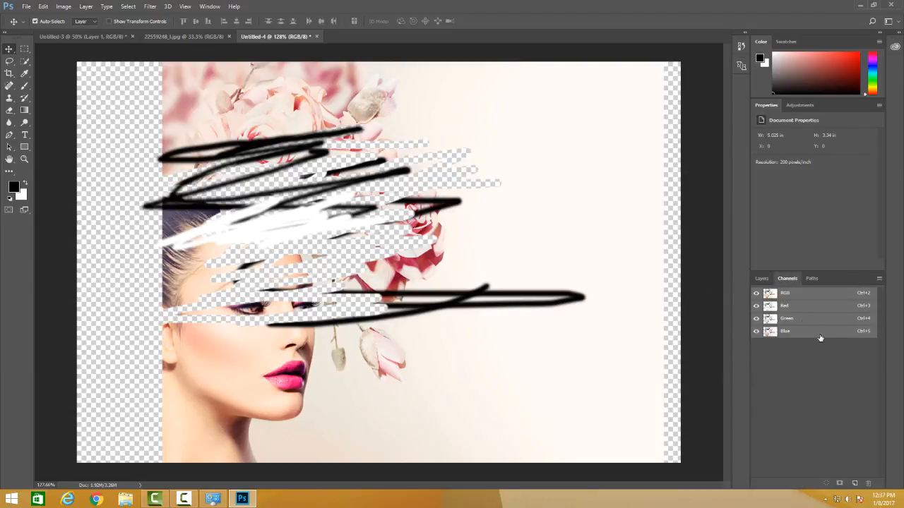
left_click(813, 279)
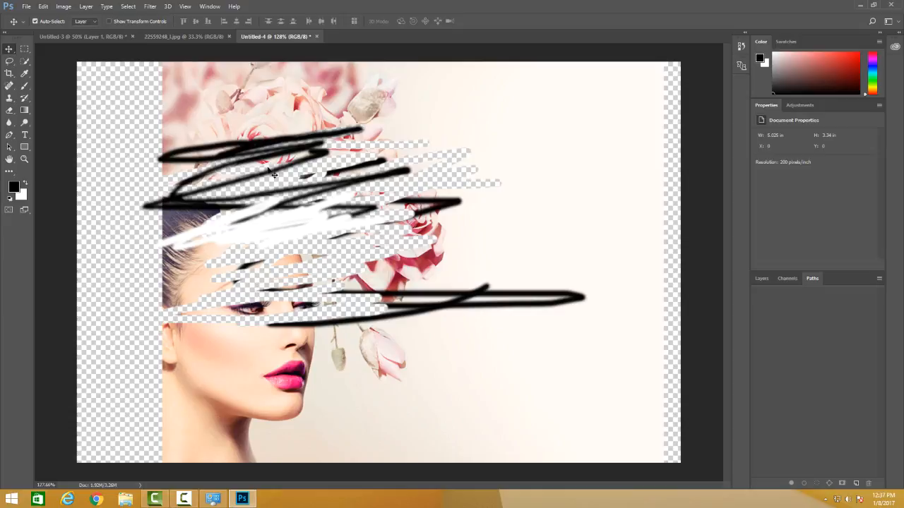
- Move the layer down and to the left until it is partly off the canvas, and show the Adjustments panel
left_click_drag(446, 209, 396, 249)
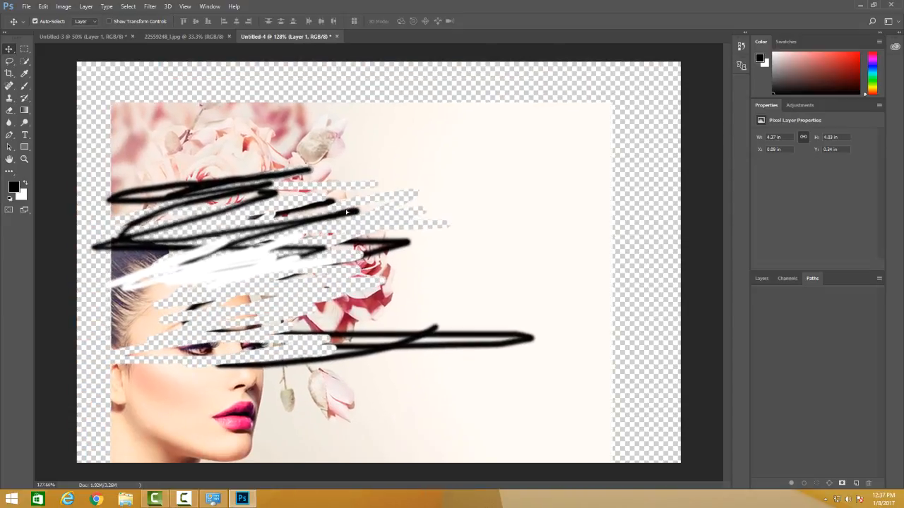
left_click_drag(459, 262, 258, 386)
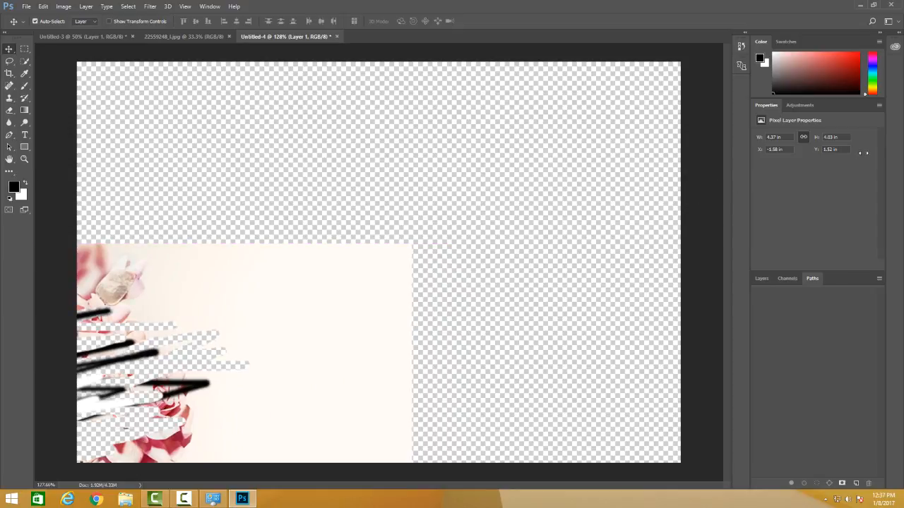
left_click(800, 105)
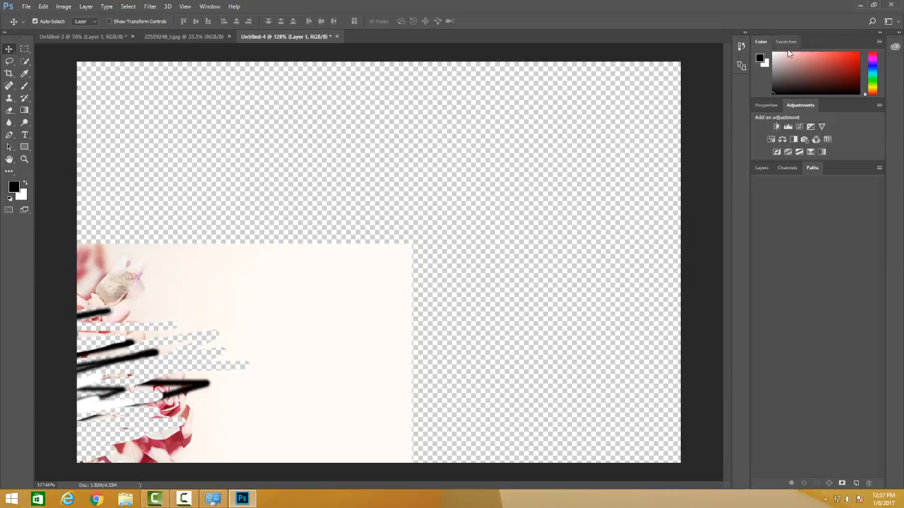
- Move the layer back up and to the right, and brush strokes over the roses in a dark reddish brown
left_click(810, 78)
left_click_drag(351, 281, 536, 180)
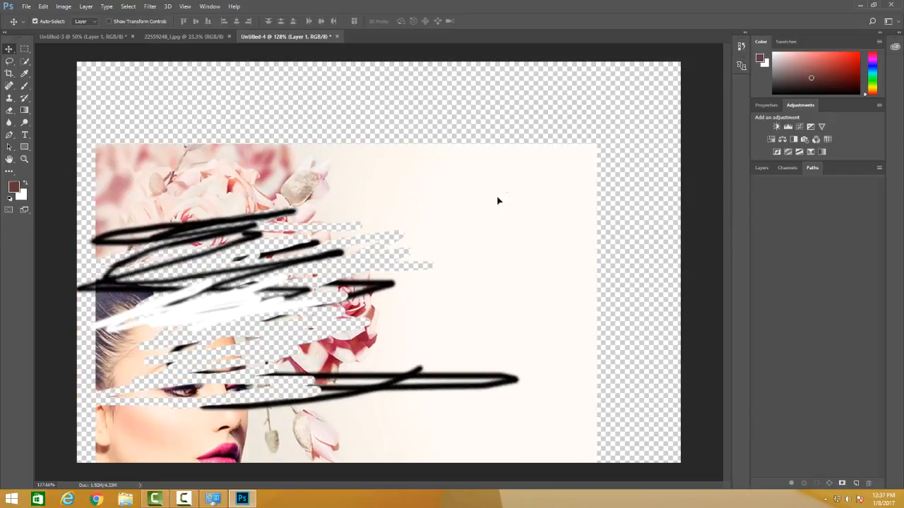
left_click(24, 85)
mouse_move(156, 206)
left_mouse_down()
mouse_move(247, 207)
mouse_move(212, 296)
mouse_move(296, 233)
mouse_move(269, 207)
left_mouse_up()
- Brush dark red strokes to the right of the roses and a dark green stroke above them
left_click(852, 72)
mouse_move(393, 268)
left_mouse_down()
mouse_move(430, 258)
mouse_move(367, 276)
mouse_move(399, 324)
left_mouse_up()
left_click(874, 84)
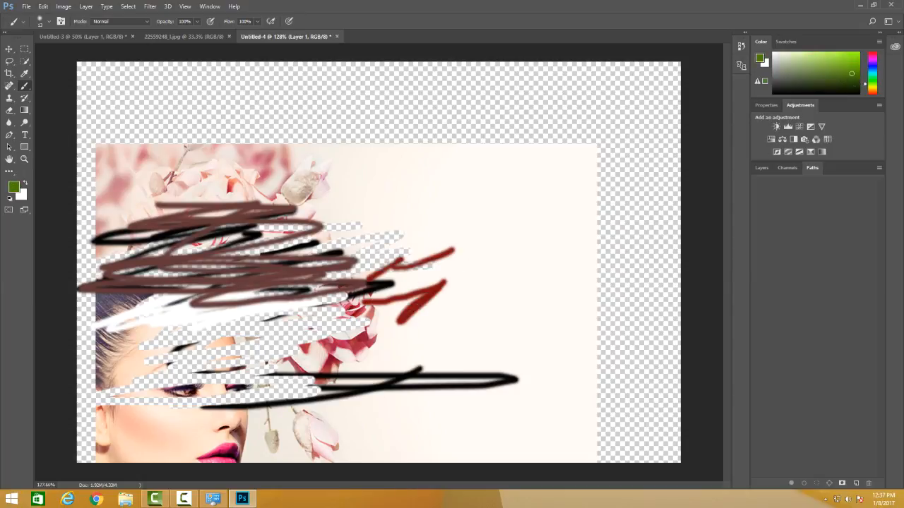
left_click(834, 77)
left_click_drag(540, 212, 397, 210)
- Brush another green stroke over the red ones, and brush light pink strokes across the brown ones using a colour from the Swatches panel
left_click(786, 41)
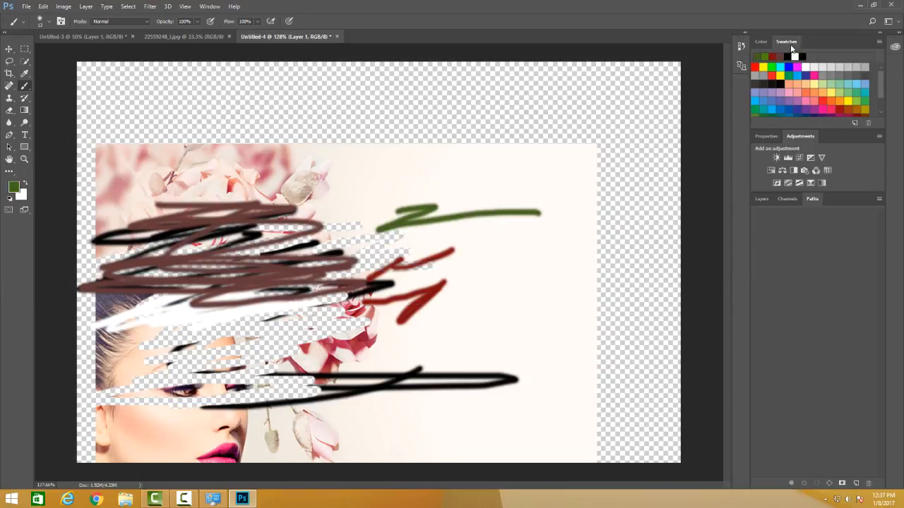
left_click_drag(396, 312, 443, 277)
left_click(802, 95)
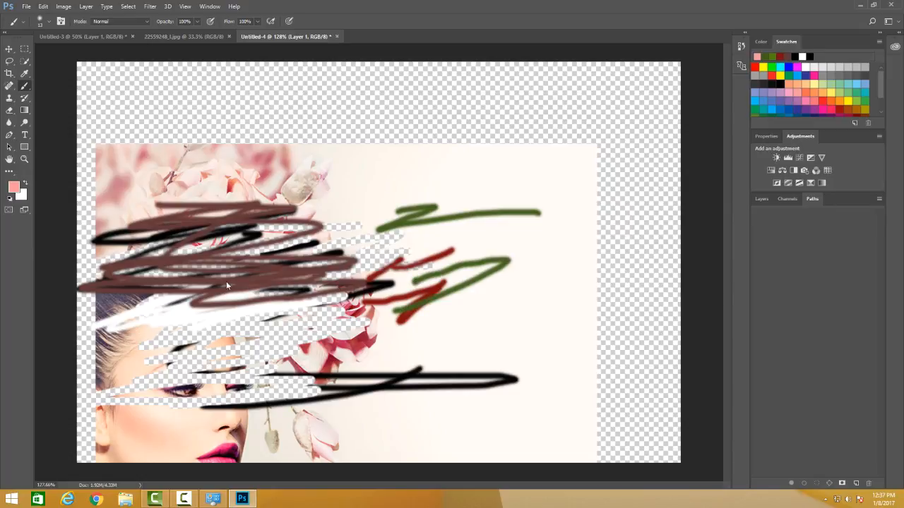
mouse_move(258, 283)
left_mouse_down()
mouse_move(291, 266)
mouse_move(283, 293)
mouse_move(354, 299)
left_mouse_up()
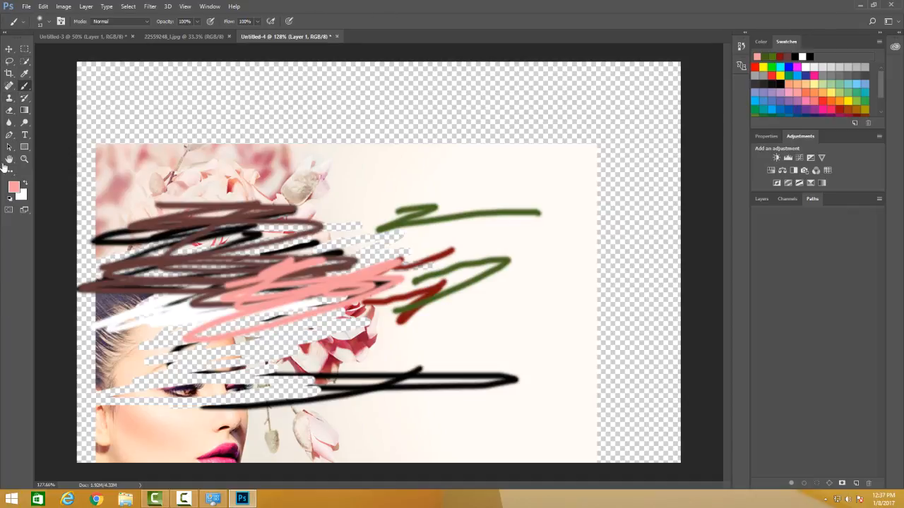
- View the options of the Lasso and Crop tools, and switch between the Color, Swatches and Layers panels
left_click(8, 61)
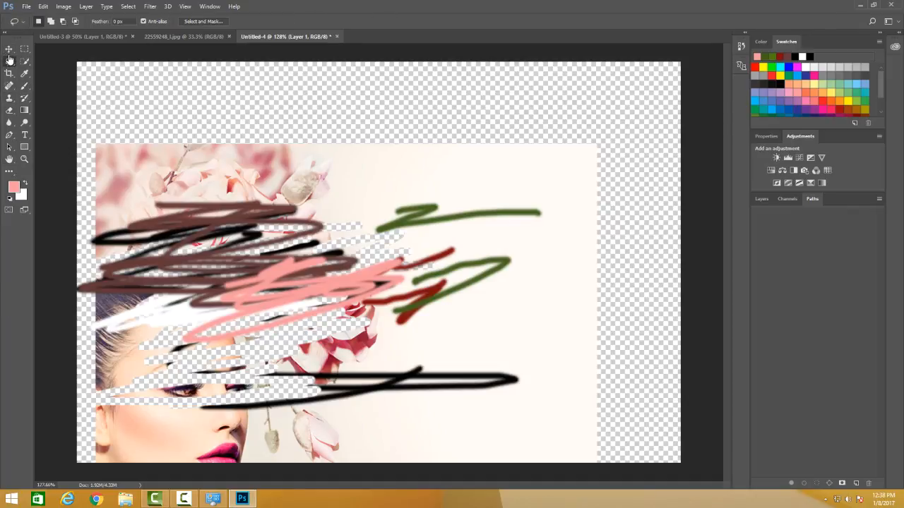
left_click(9, 74)
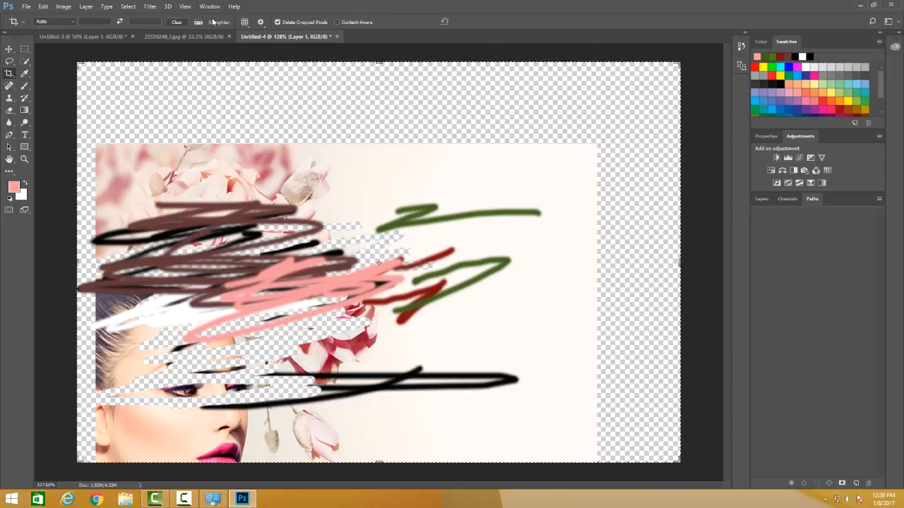
left_click(759, 42)
left_click(785, 41)
left_click(761, 199)
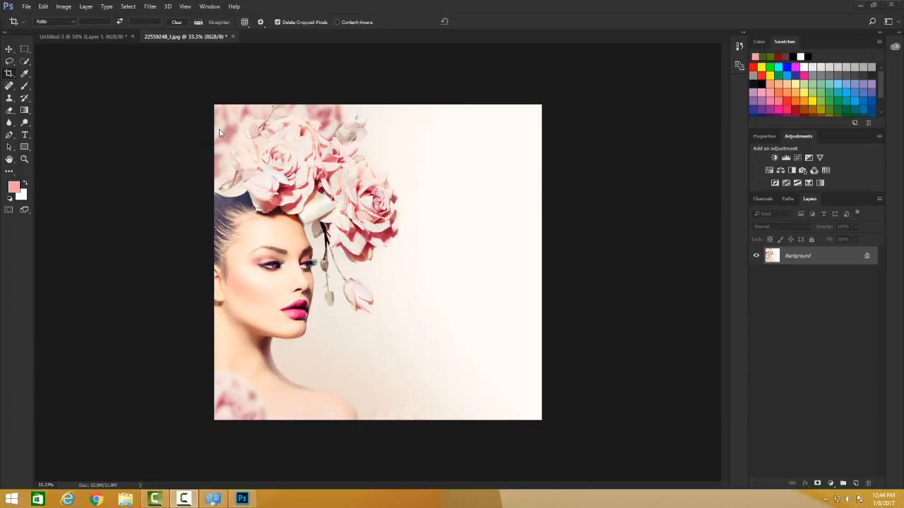
- Cycle repeatedly through the standard and full screen modes, ending in full screen mode with the menu bar
key("f")
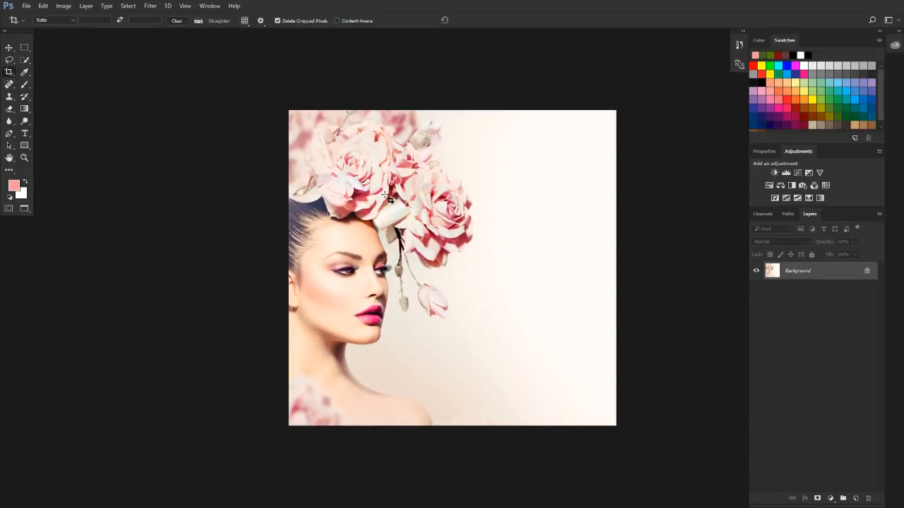
key("f")
key("f")
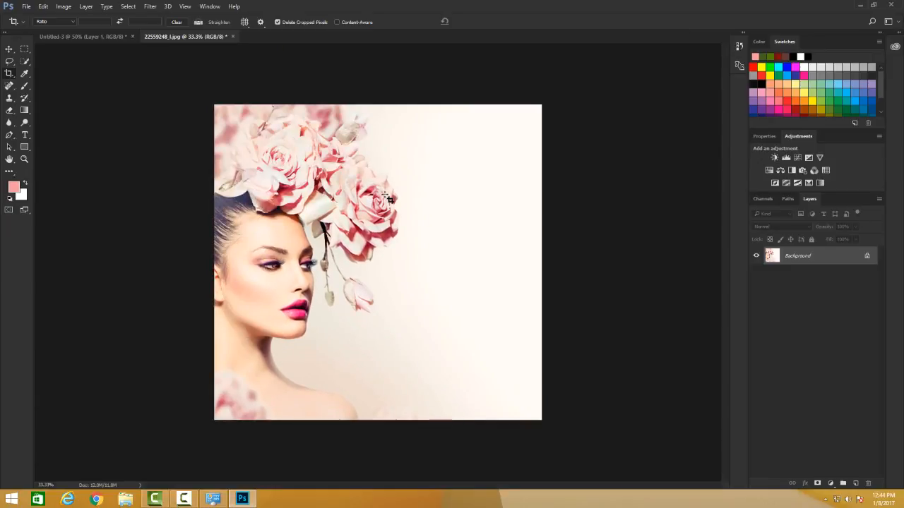
key("f")
key("f")
key("f")
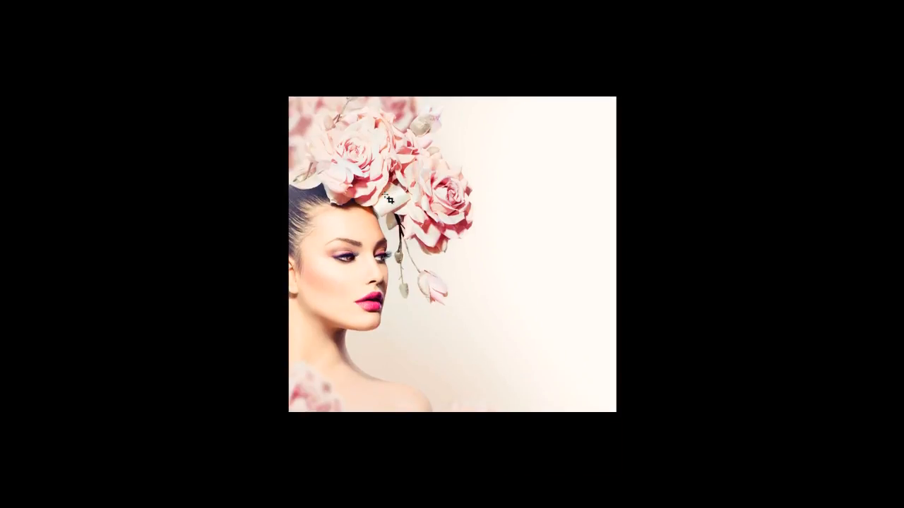
key("f")
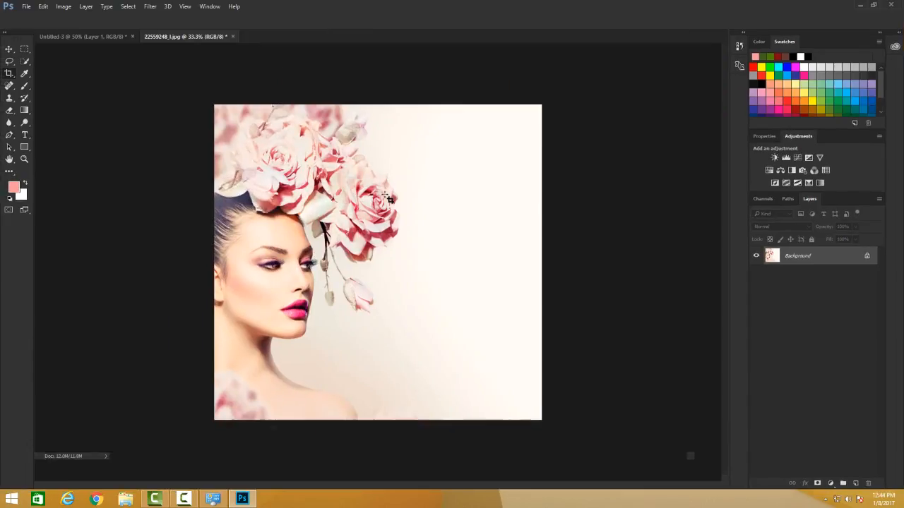
key("f")
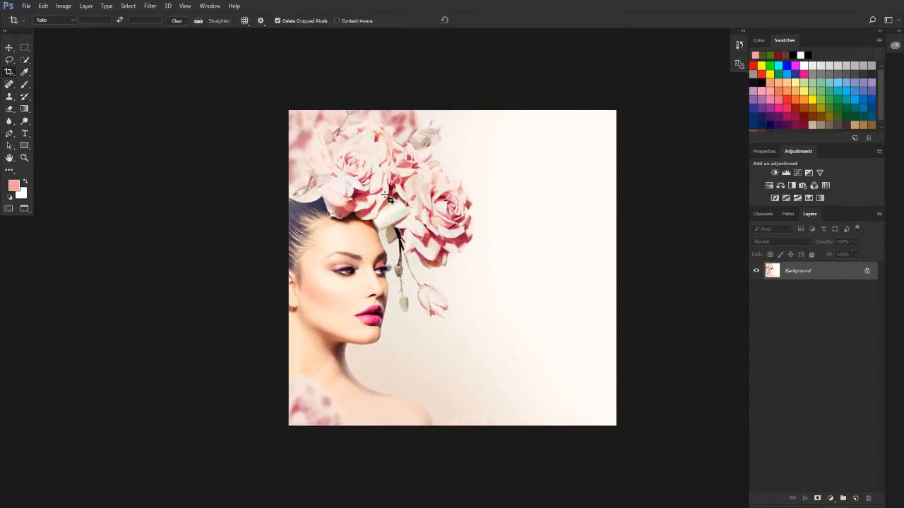
key("f")
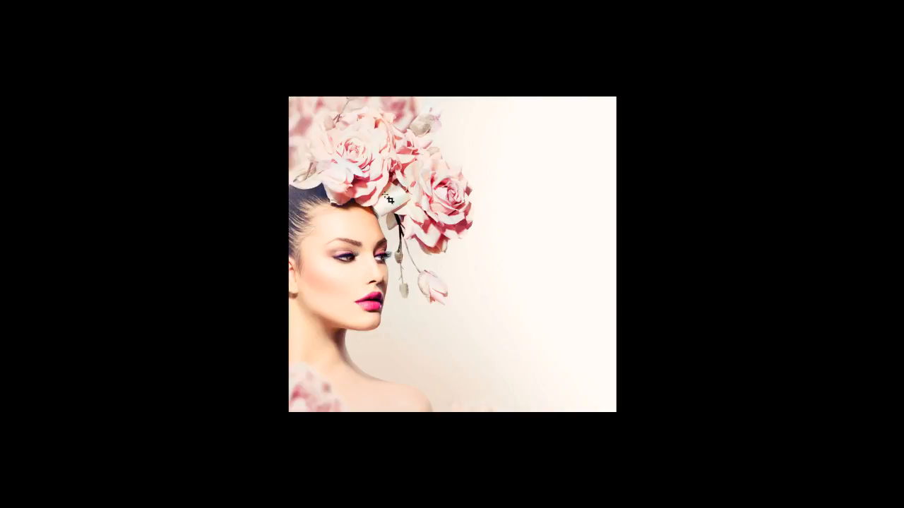
key("f")
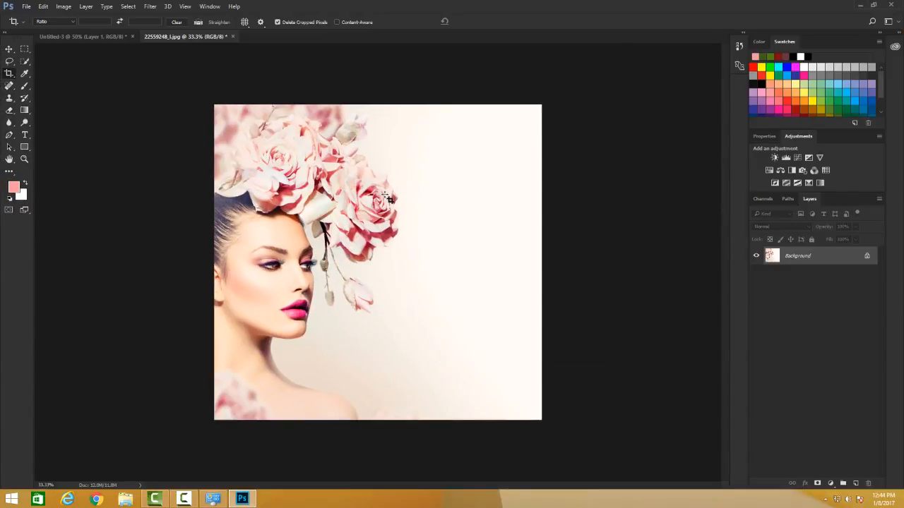
key("f")
key("f")
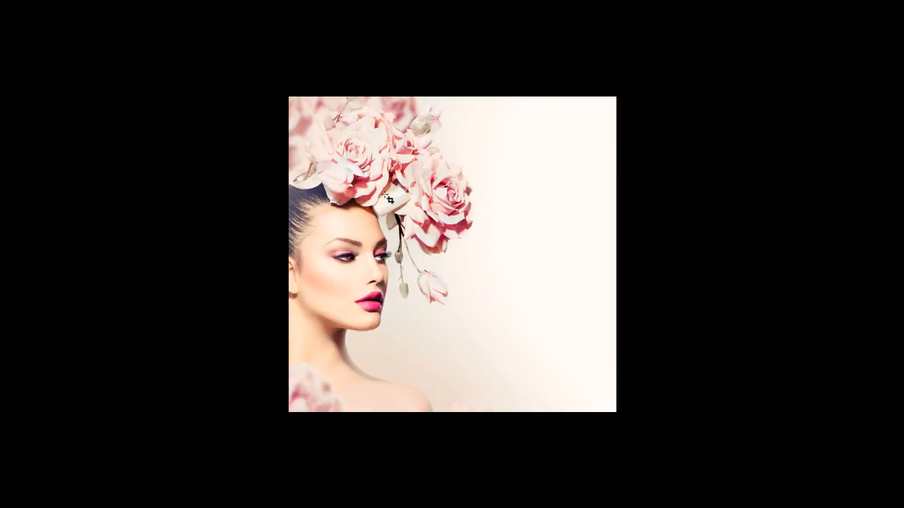
key("f")
key("f")
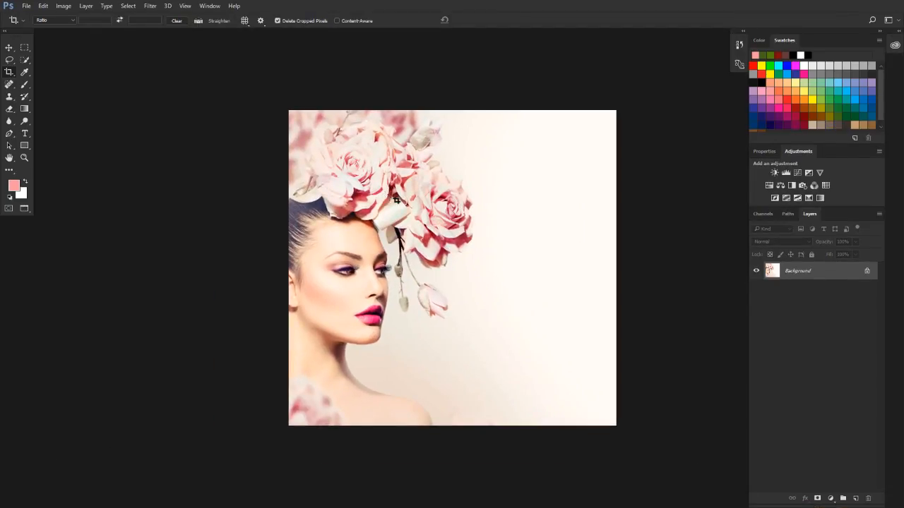
- Switch the toolbox to a single column and back to two columns, and widen the panel dock slightly
left_click(6, 34)
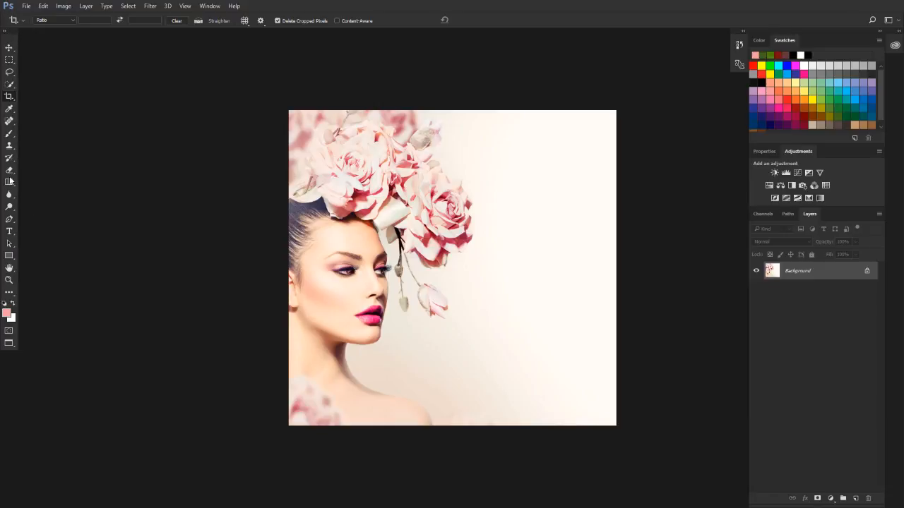
left_click(4, 33)
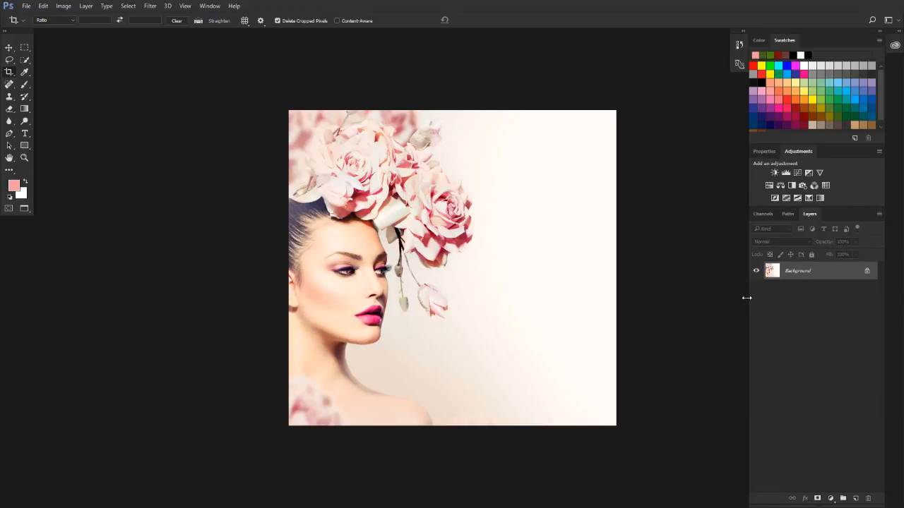
mouse_move(746, 298)
left_mouse_down()
mouse_move(581, 288)
mouse_move(755, 310)
mouse_move(606, 304)
mouse_move(735, 312)
left_mouse_up()
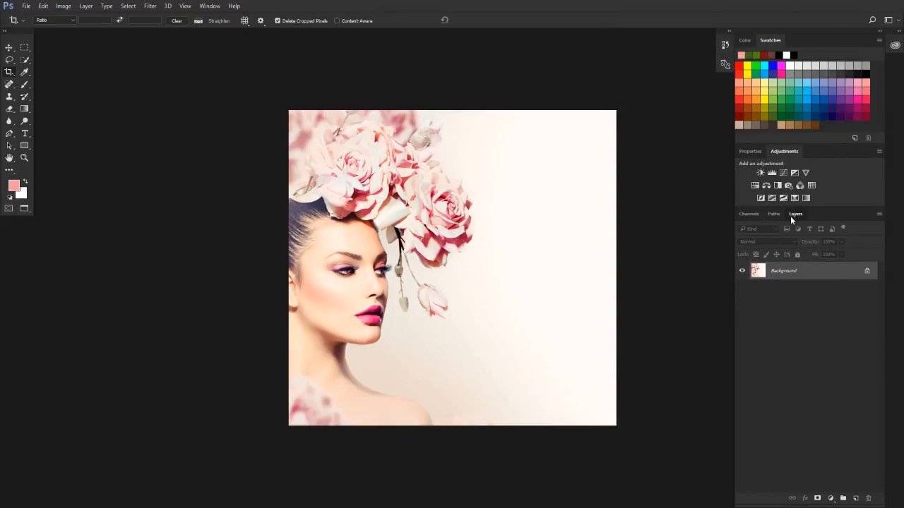
- Float and lengthen the Layers panel before redocking it between Channels and Paths, and collapse the panel dock to icons
left_click_drag(791, 216, 519, 206)
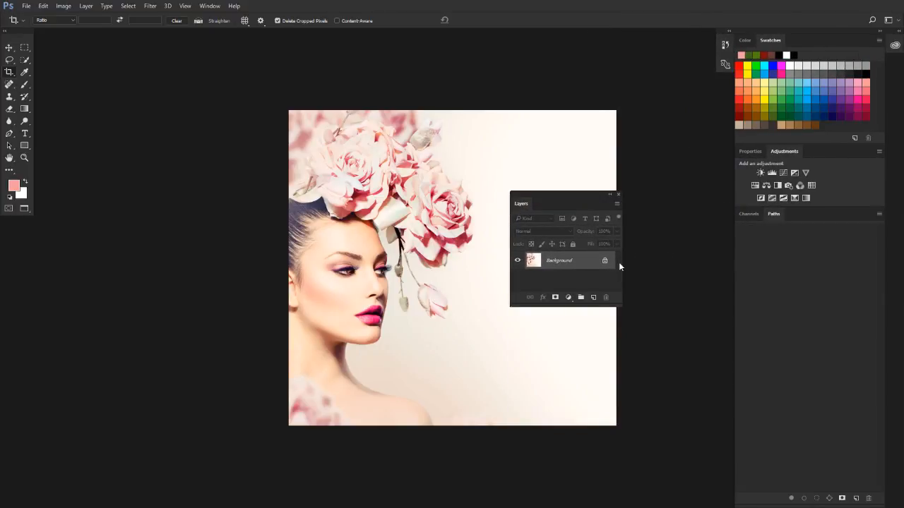
left_click_drag(574, 307, 546, 425)
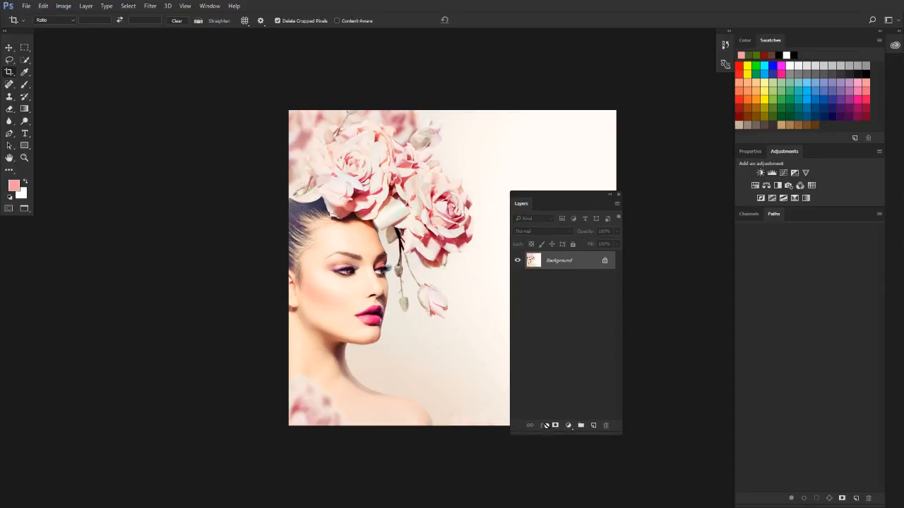
left_click_drag(539, 202, 750, 209)
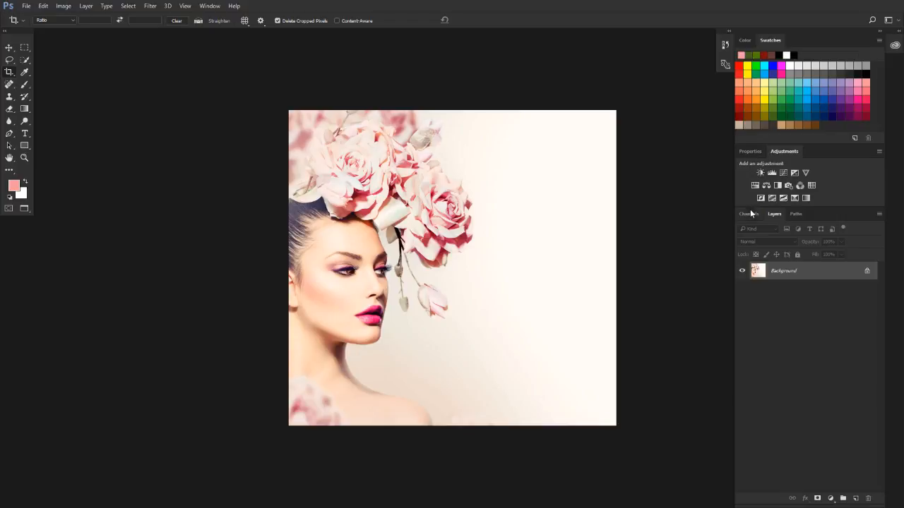
left_click(882, 34)
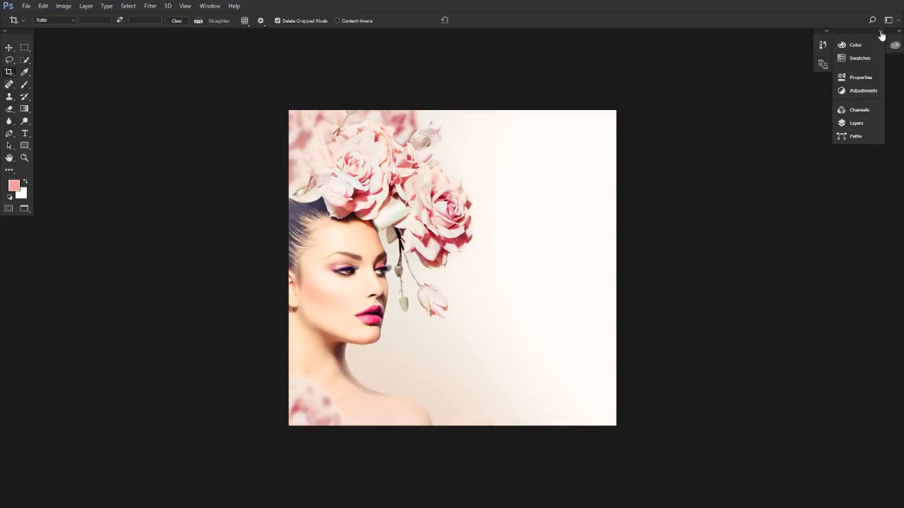
- Expand the collapsed panel dock, and preview the interface color themes in the preferences, keeping the darkest one
left_click(880, 32)
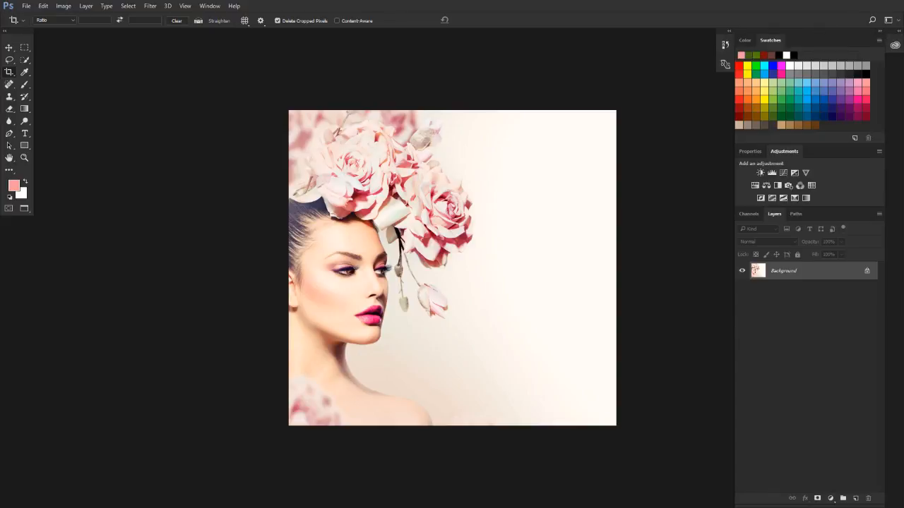
left_click(45, 6)
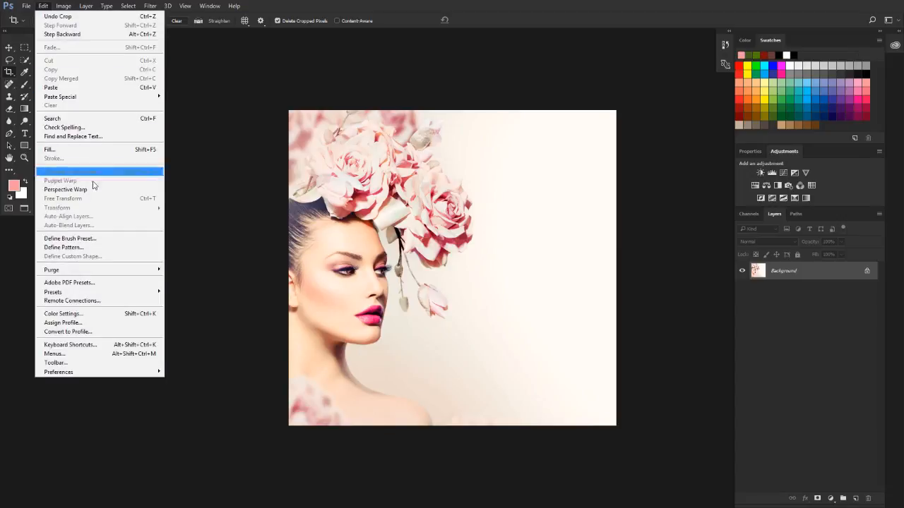
mouse_move(113, 372)
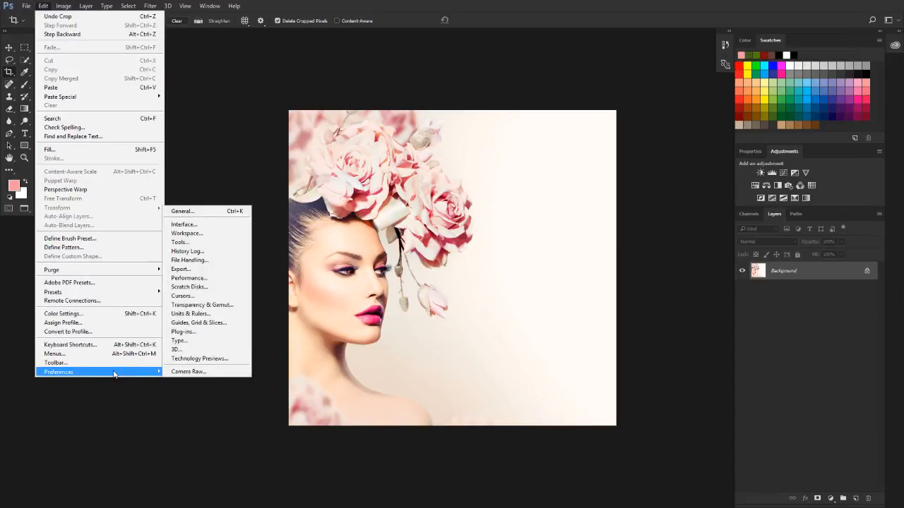
left_click(211, 224)
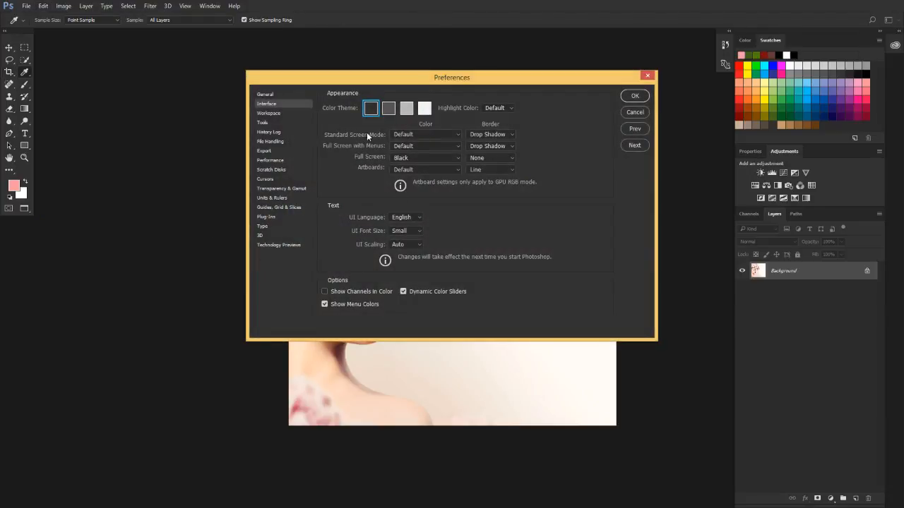
left_click(389, 109)
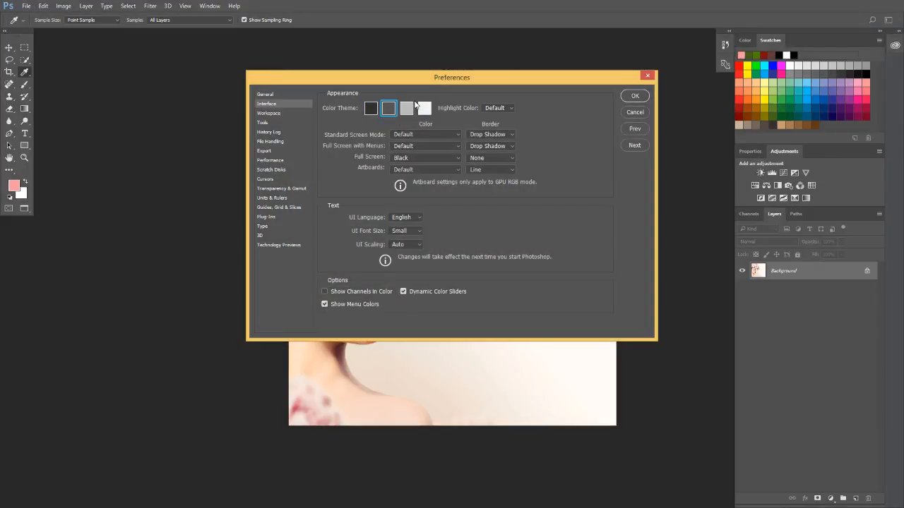
left_click(407, 109)
left_click(427, 111)
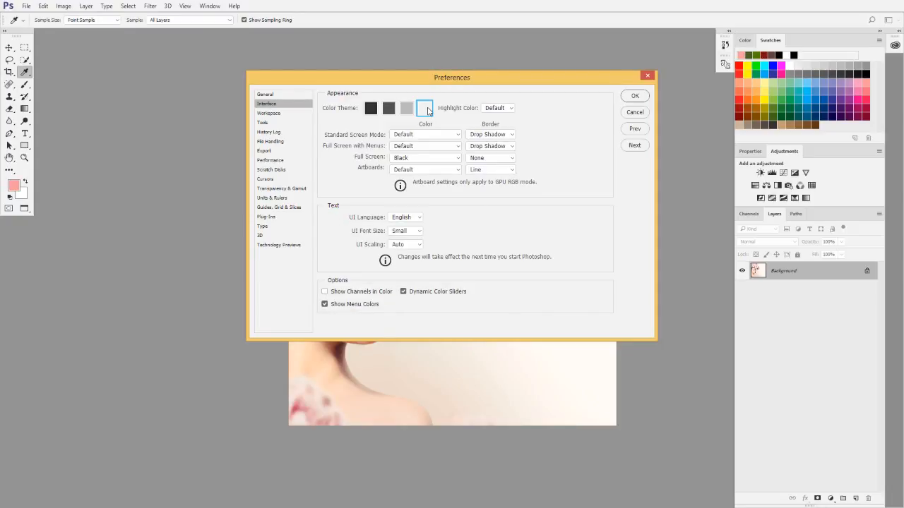
left_click(370, 111)
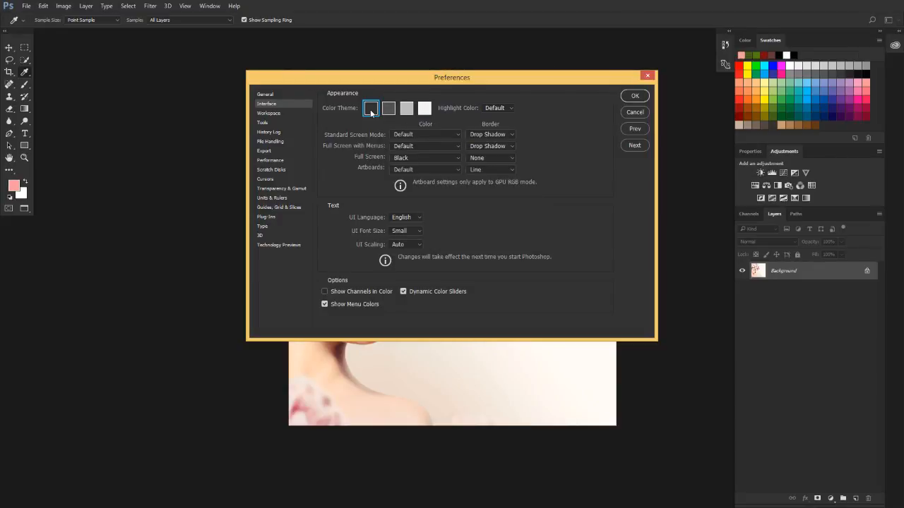
left_click(635, 95)
key("c")
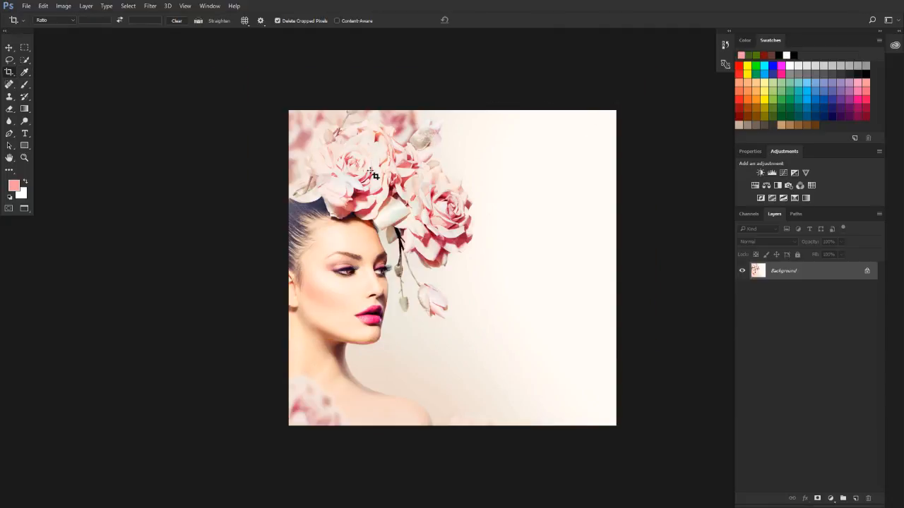
- Cycle repeatedly through the screen modes, ending in full screen mode with the menu bar
key("f")
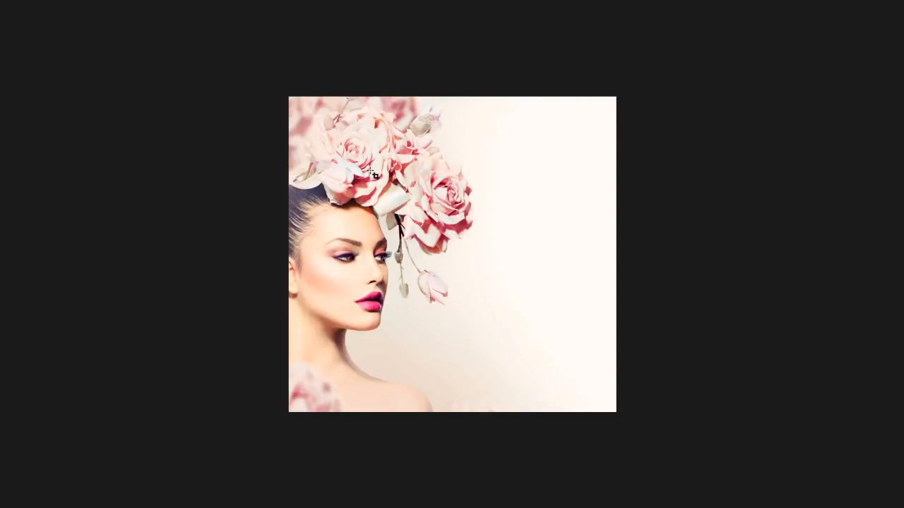
key("f")
key("f")
key("f")
key("f")
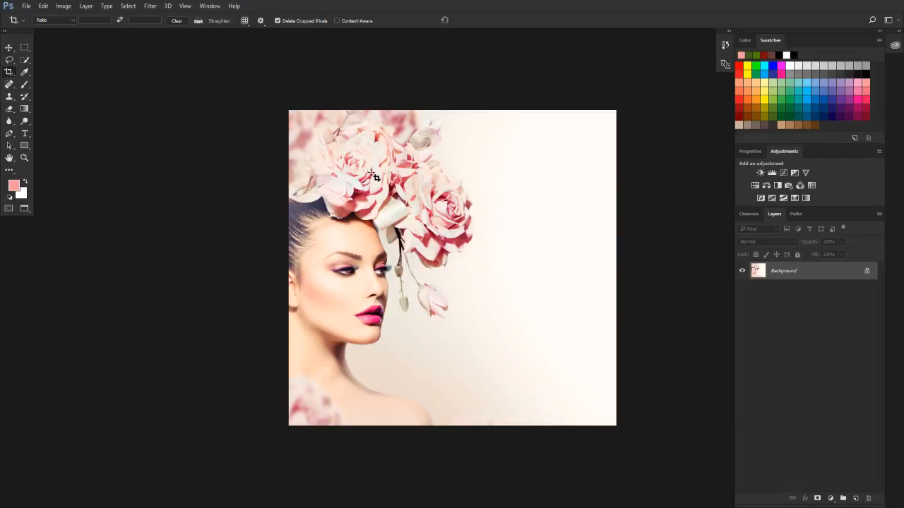
key("f")
key("f")
key("f")
- Float the Layers panel out of the dock and close it, and collapse and re-expand the Channels and Paths group
left_click_drag(776, 214, 641, 228)
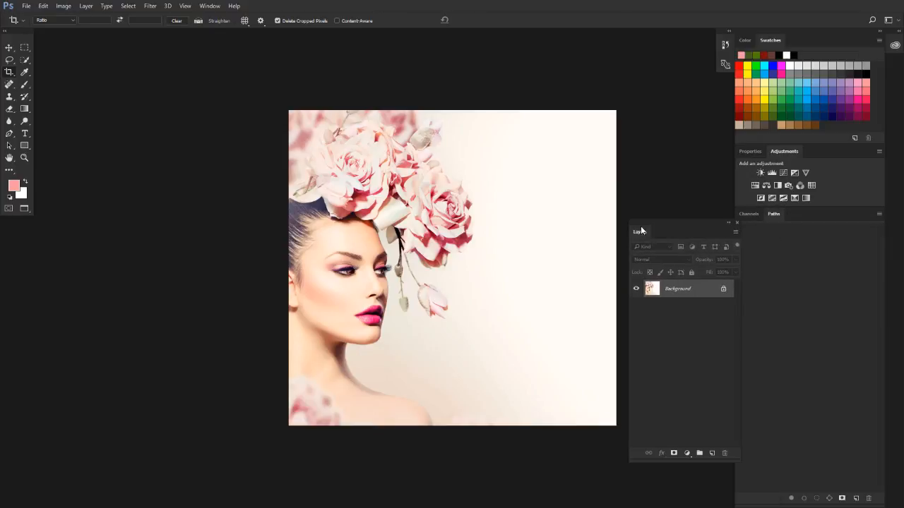
left_click(738, 221)
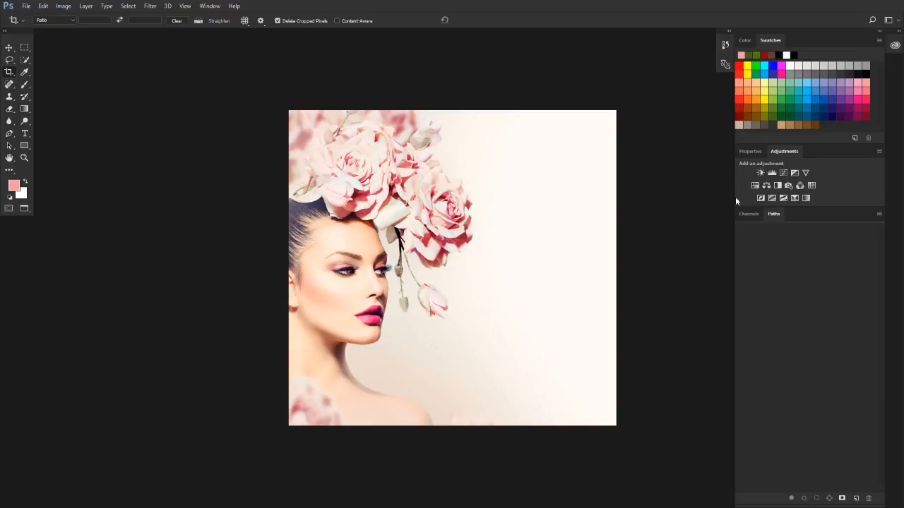
double_click(771, 214)
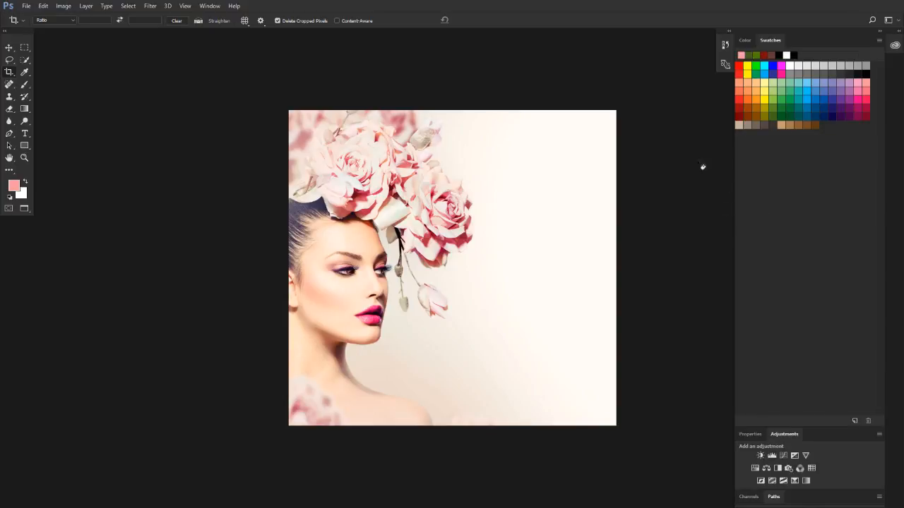
left_click(774, 497)
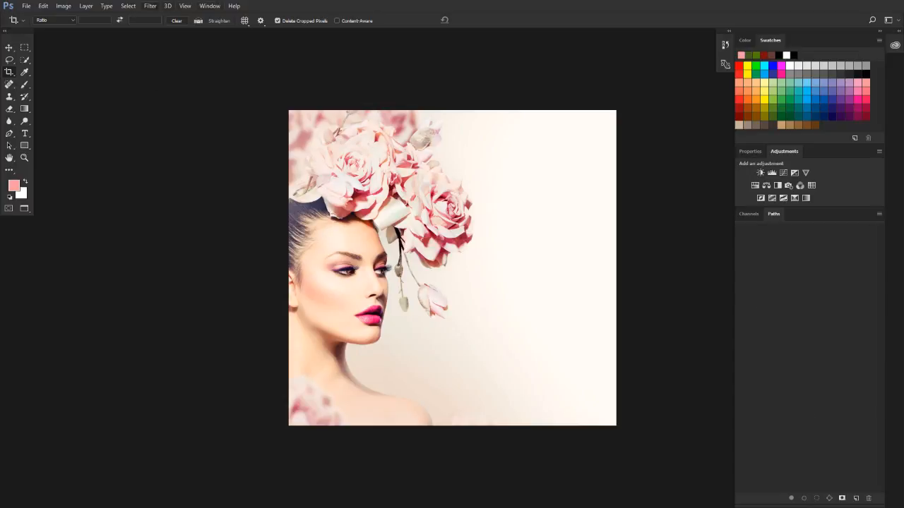
- Reopen the closed Layers panel and dock it after Paths in the Channels and Paths group
left_click(209, 6)
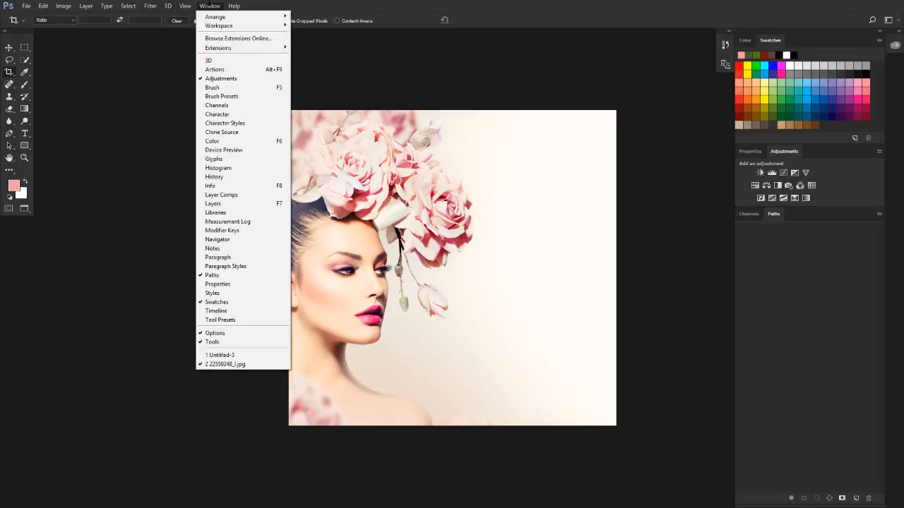
left_click(236, 204)
left_click_drag(633, 229, 792, 214)
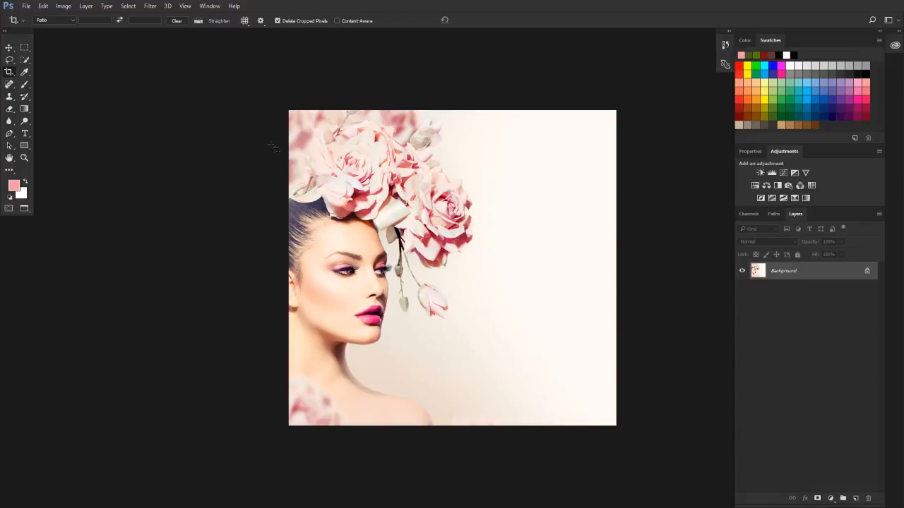
- Open the Brush panel and switch to the Brush Presets beside it
left_click(205, 6)
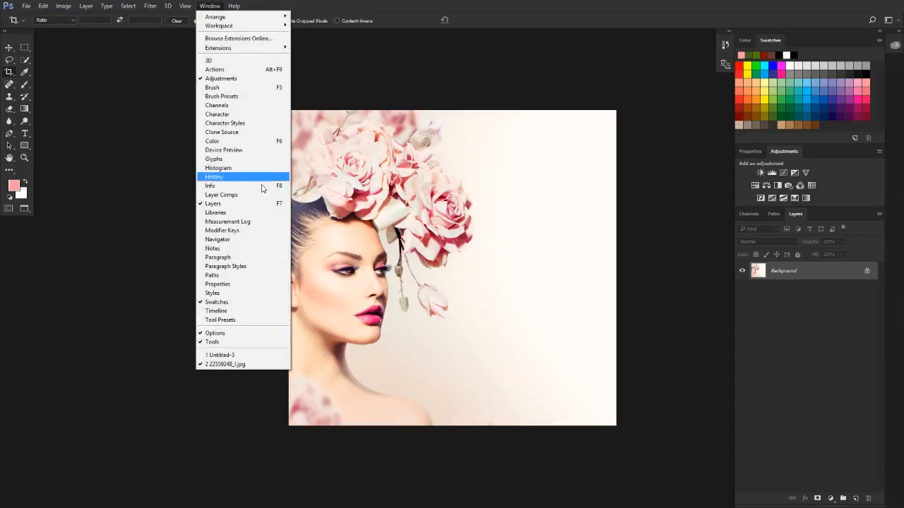
left_click(245, 87)
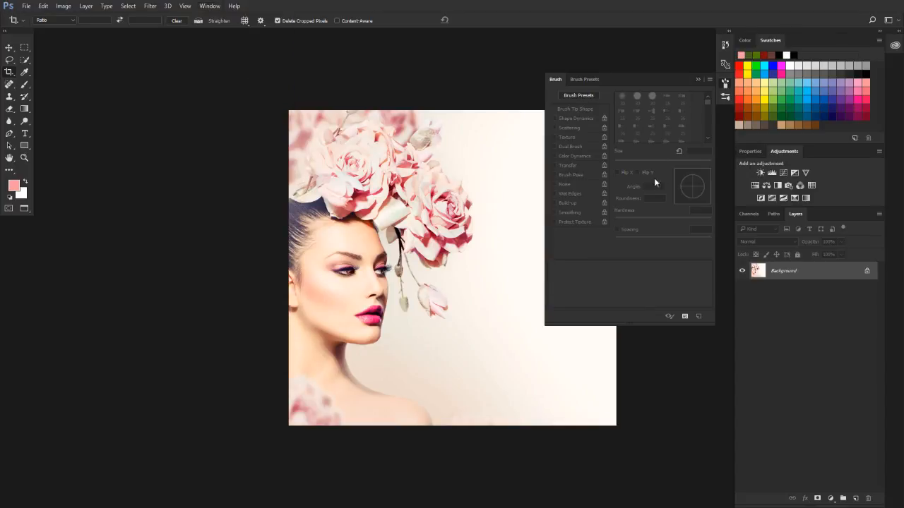
left_click(583, 79)
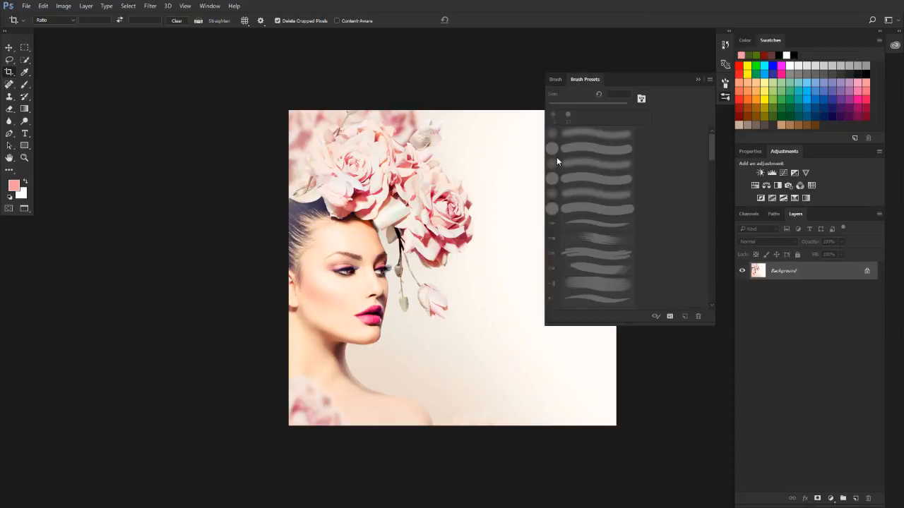
- Open the Notes panel, and cancel the crop started on the image
left_click(209, 7)
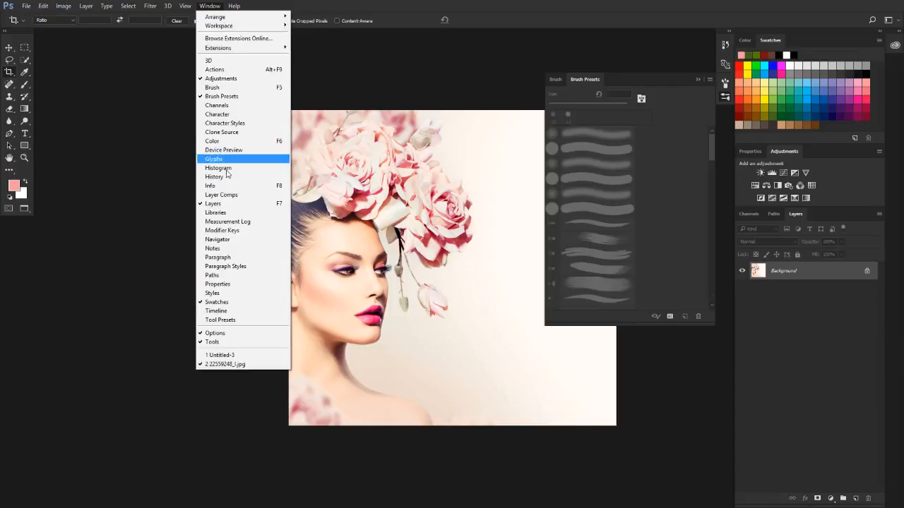
left_click(229, 249)
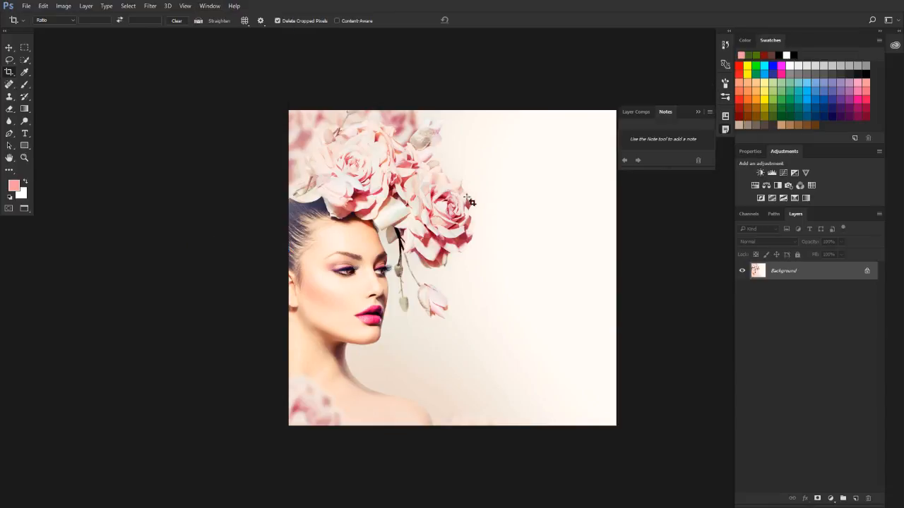
left_click(387, 226)
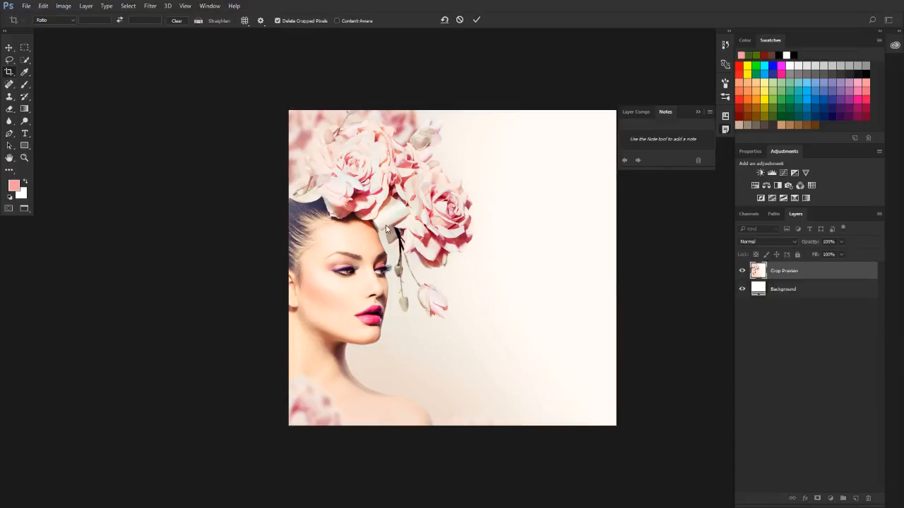
left_click(459, 20)
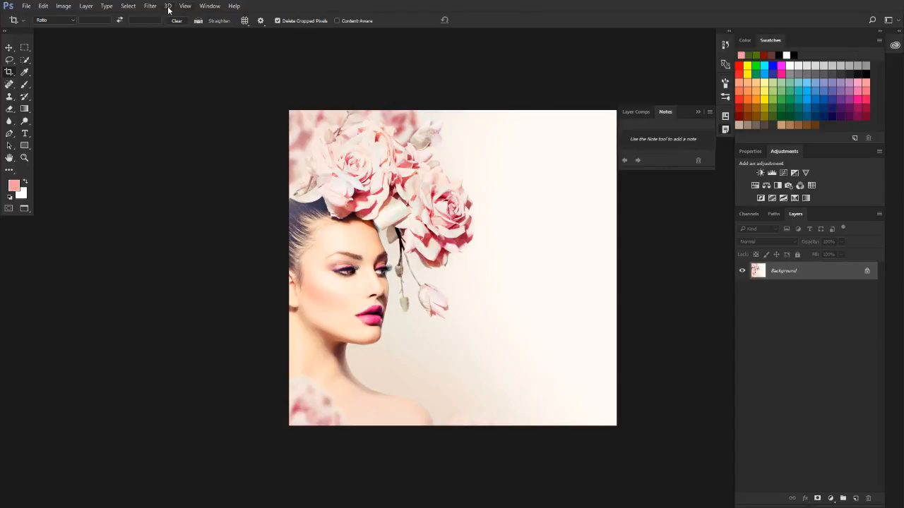
- Open the History panel to show the list of recent crops, and try to resize the panel
left_click(208, 5)
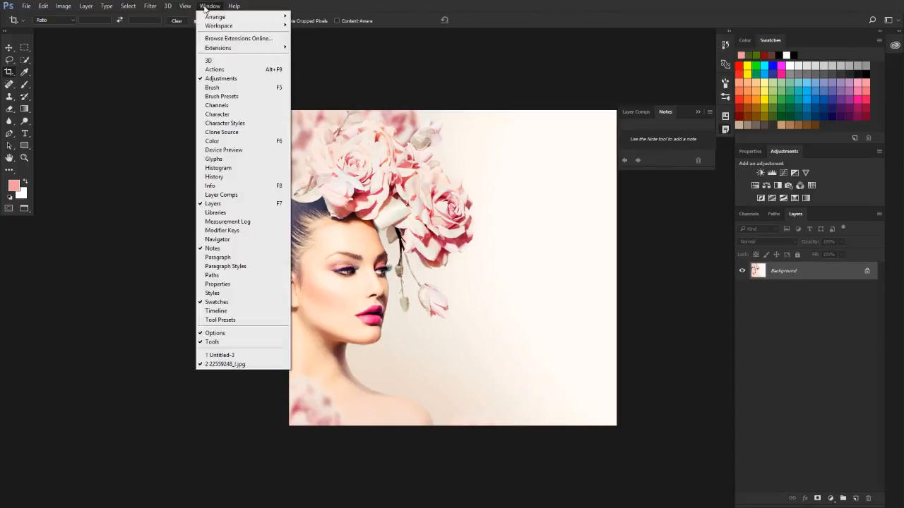
left_click(233, 177)
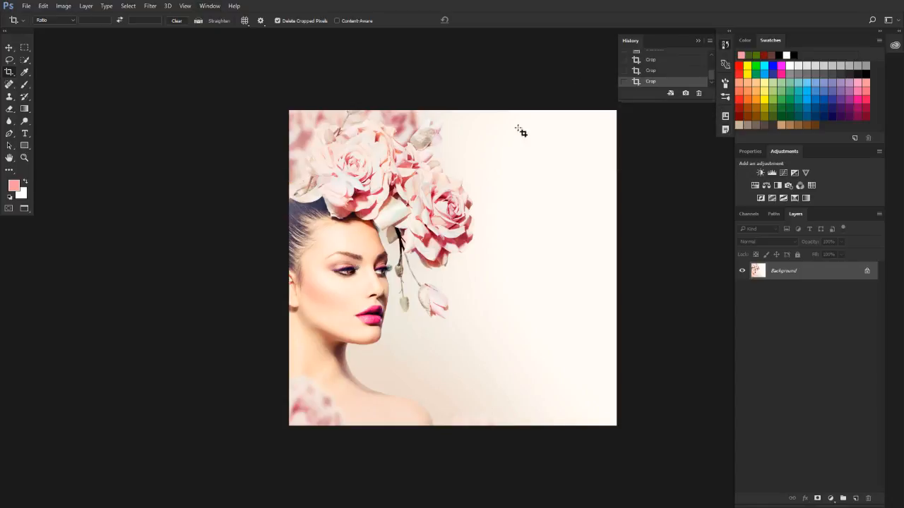
mouse_move(713, 72)
left_mouse_down()
mouse_move(714, 55)
mouse_move(709, 76)
left_mouse_up()
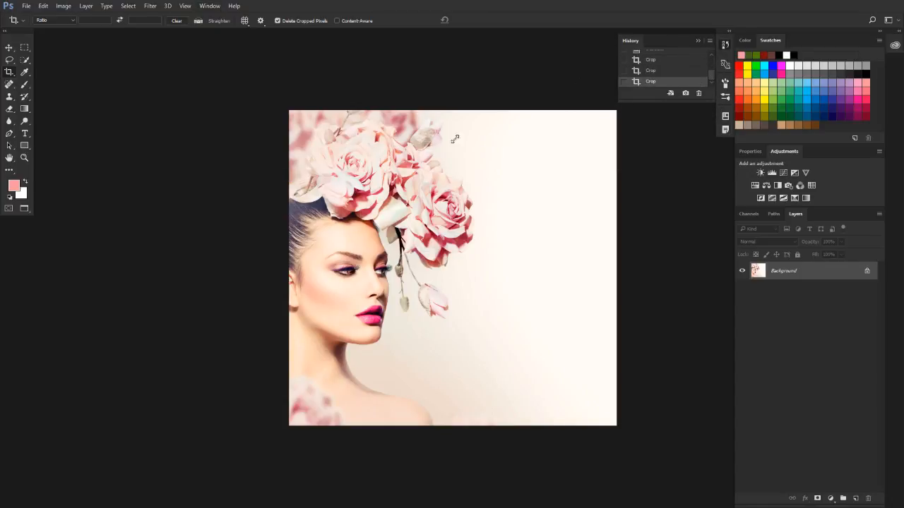